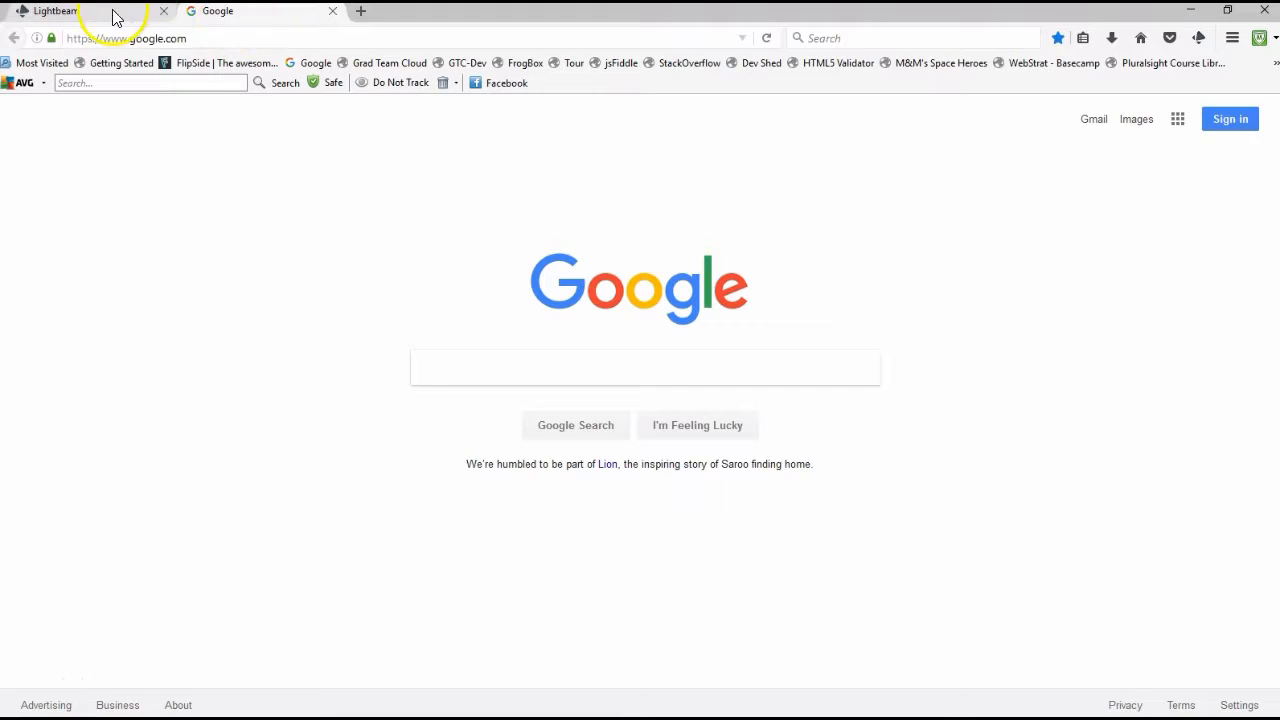
# Reset all collected data in Lightbeam and confirm the deletion.
pyautogui.click(61, 19)
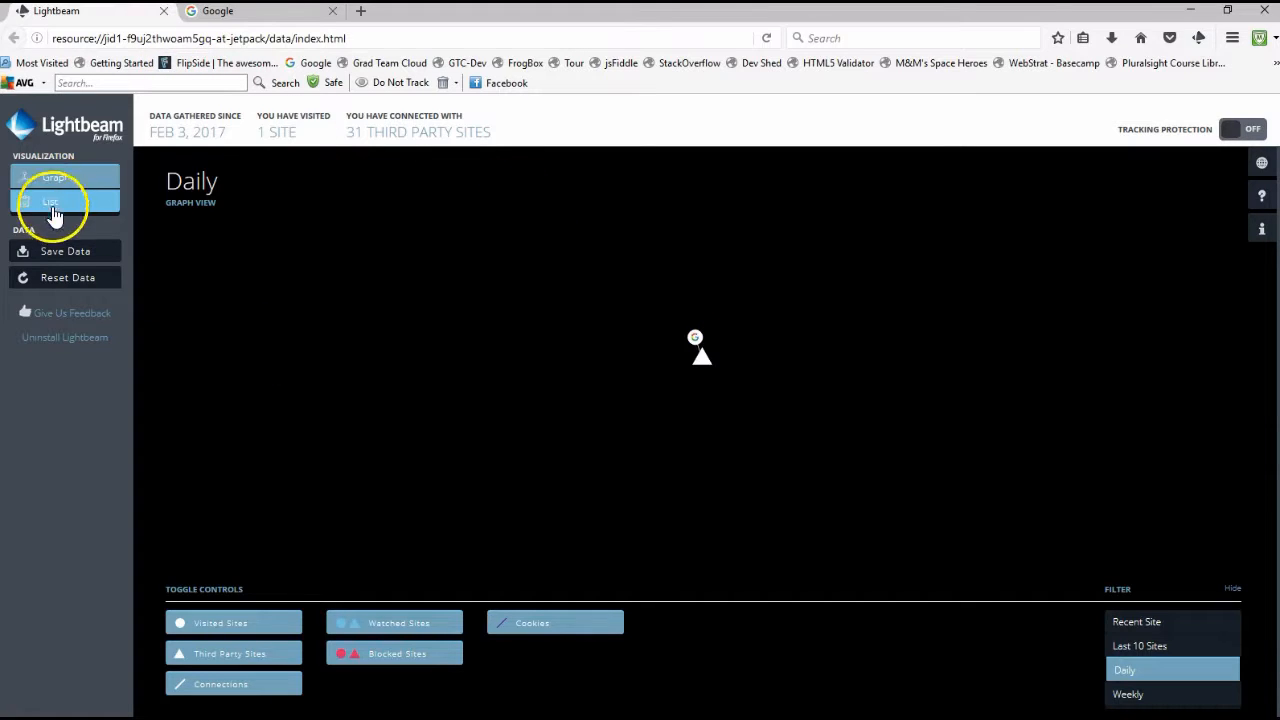
pyautogui.click(72, 277)
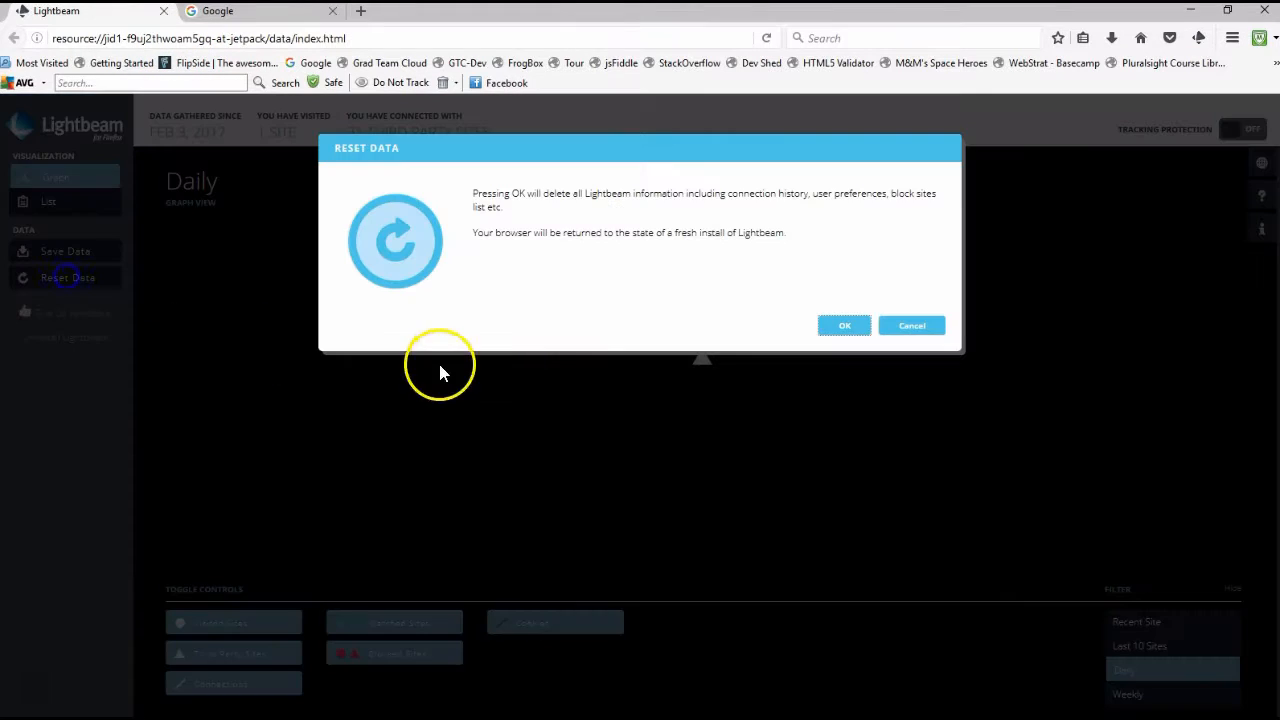
pyautogui.click(845, 328)
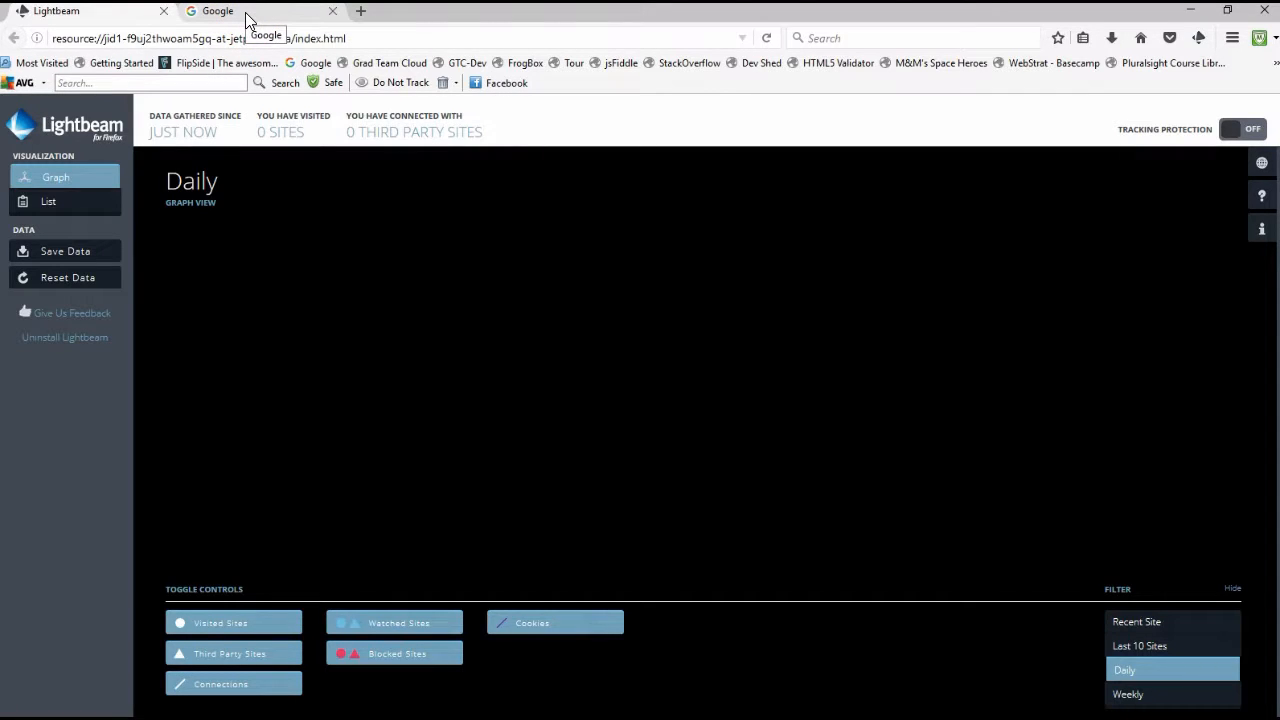
pyautogui.click(645, 316)
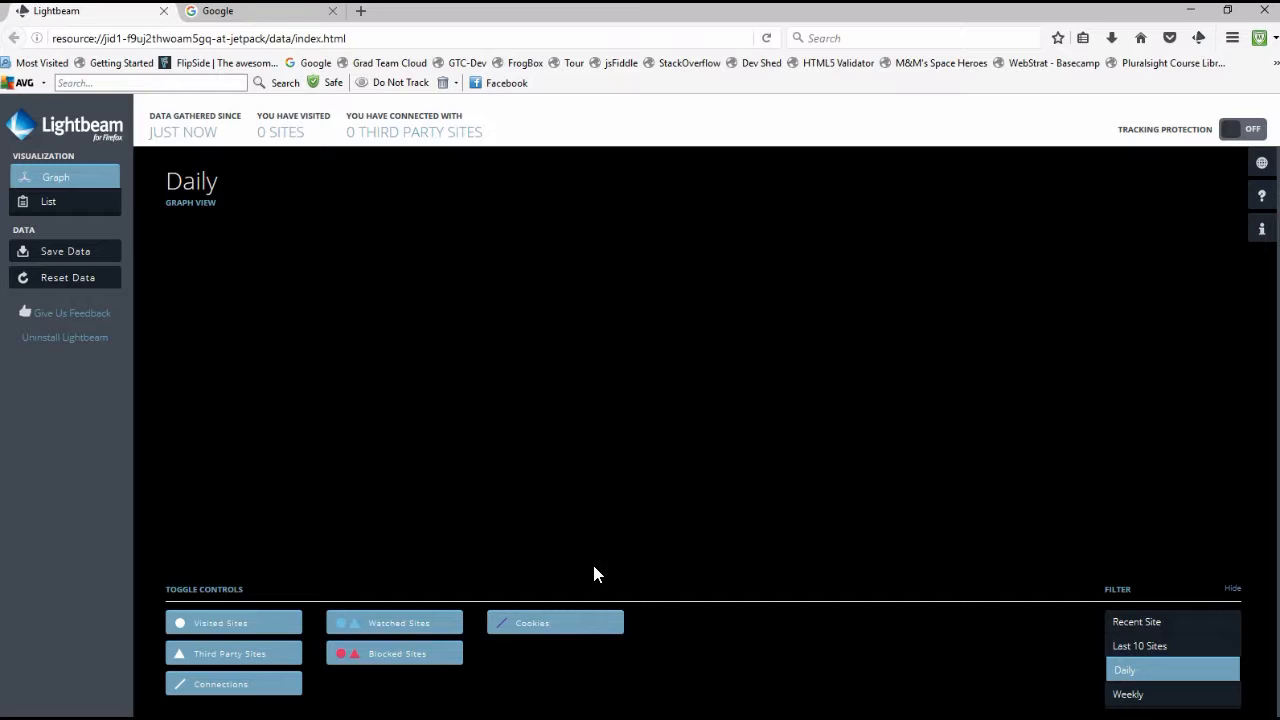
# Return to the open Google page and search for "donald trump".
pyautogui.click(258, 20)
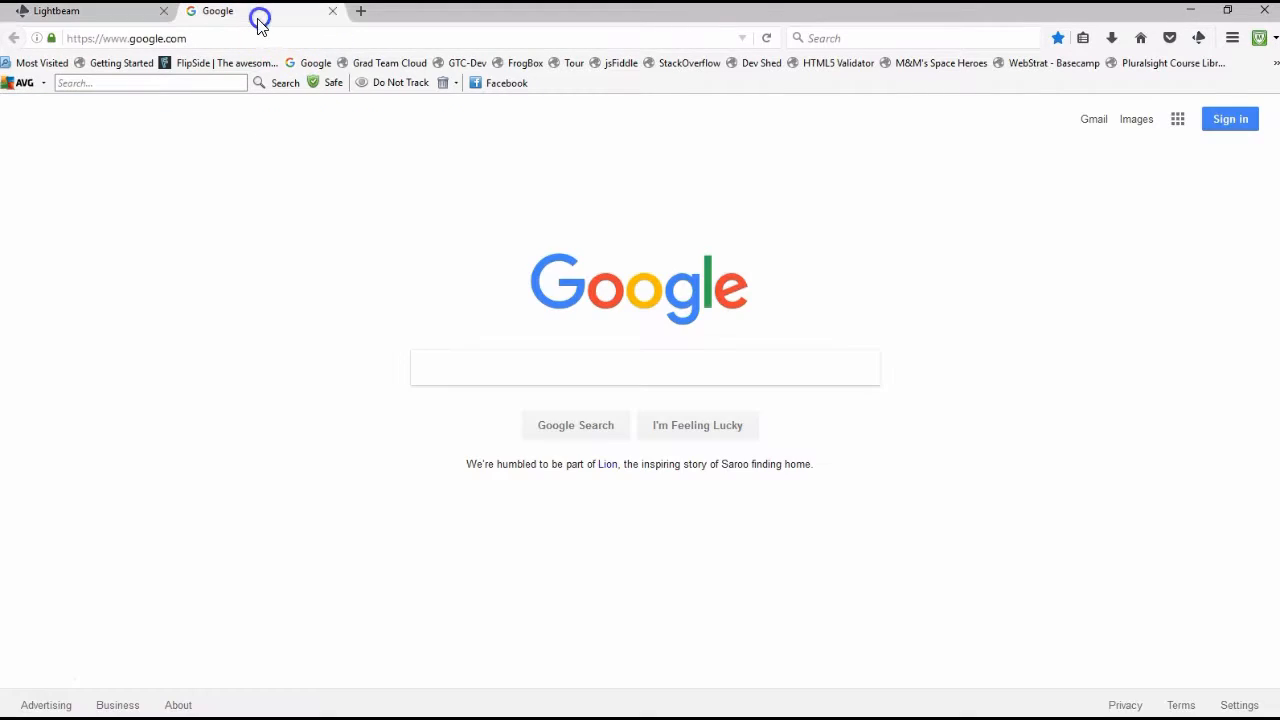
pyautogui.click(543, 378)
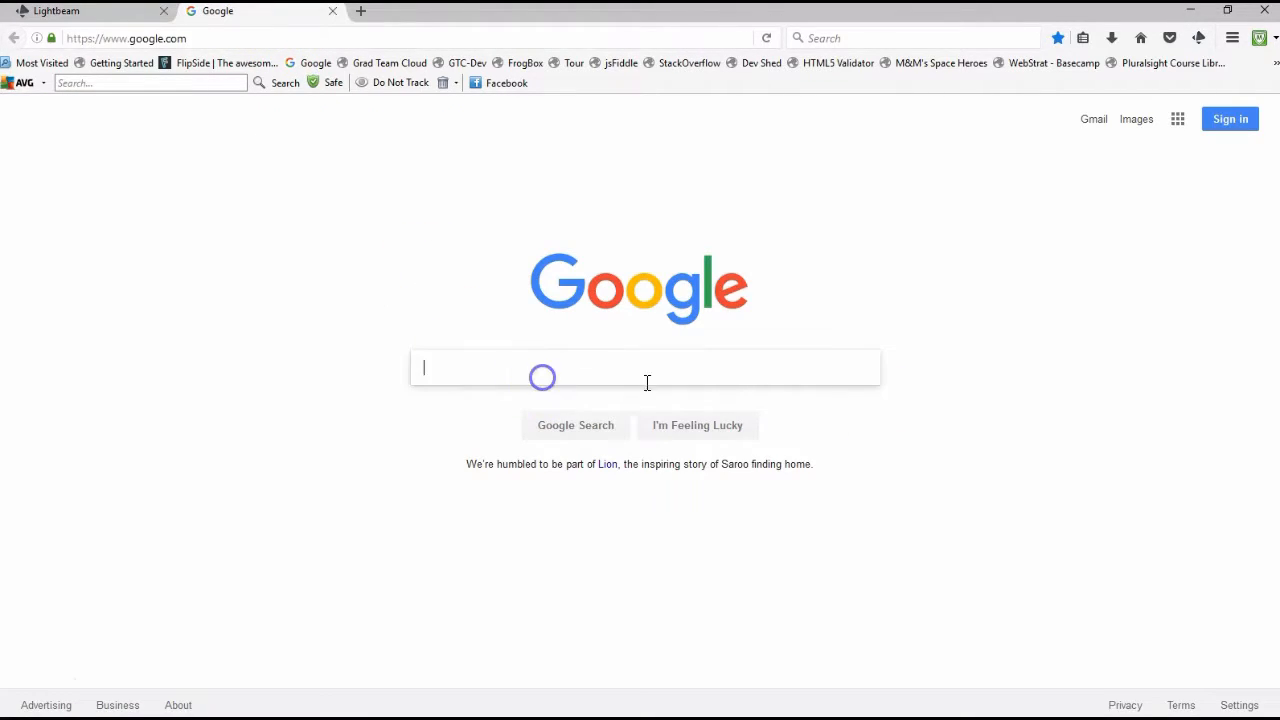
pyautogui.click(955, 410)
pyautogui.write('don')
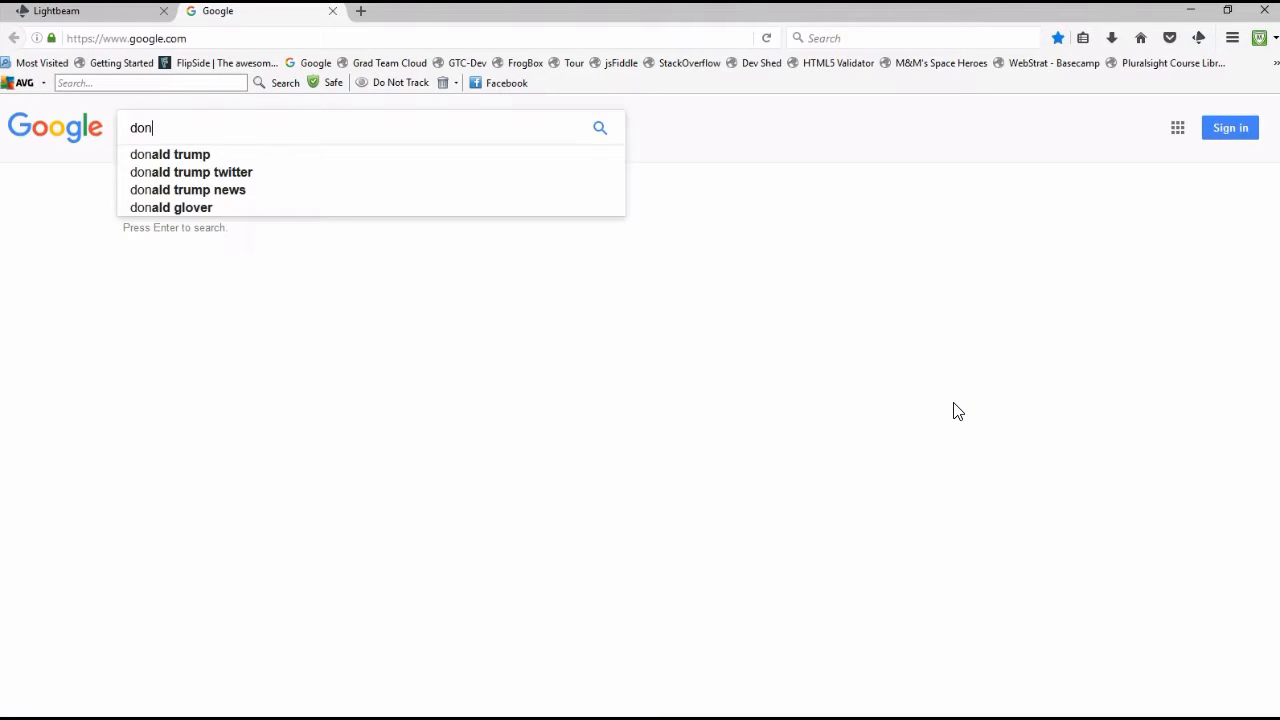
pyautogui.write('ald trump')
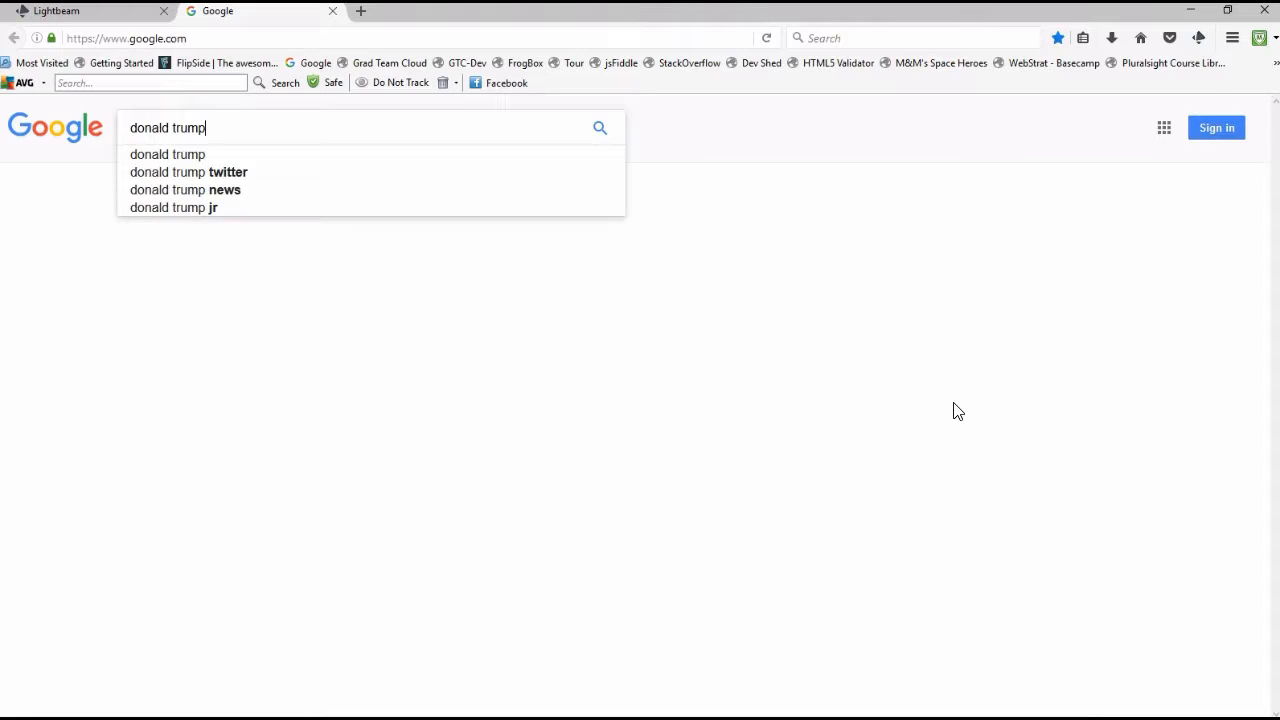
pyautogui.press('Return')
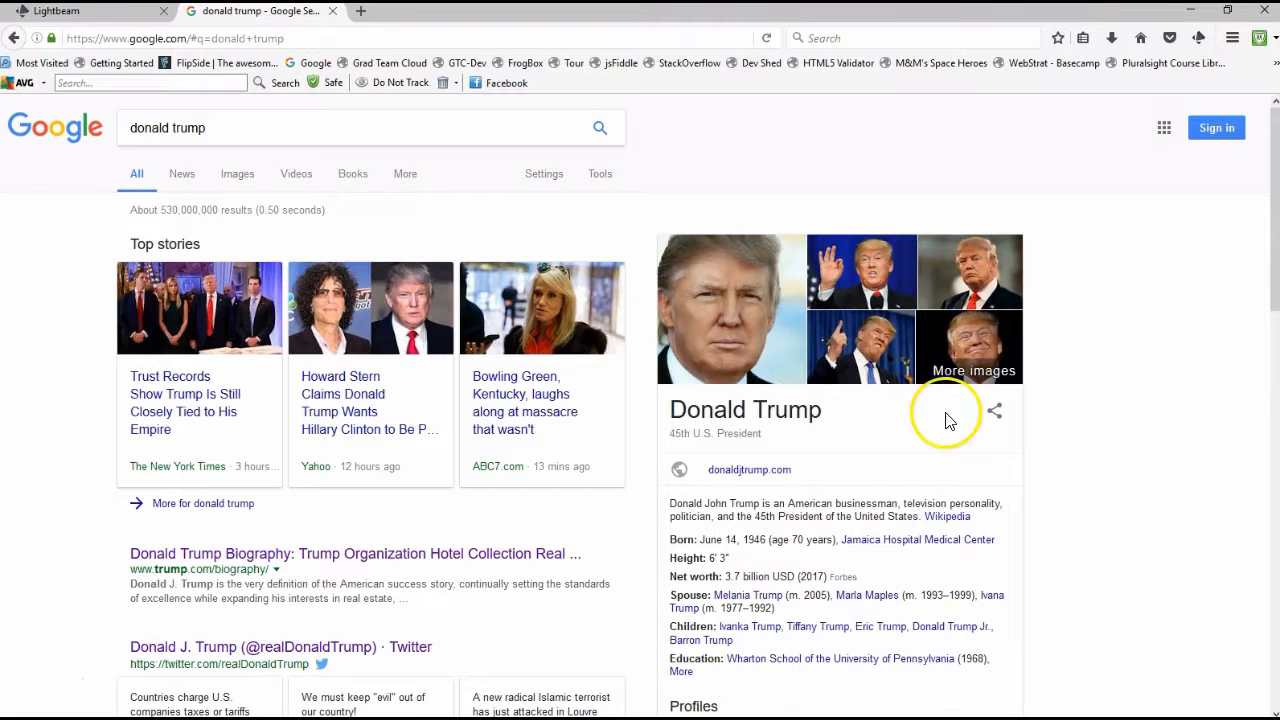
pyautogui.scroll(-2, 420, 492)
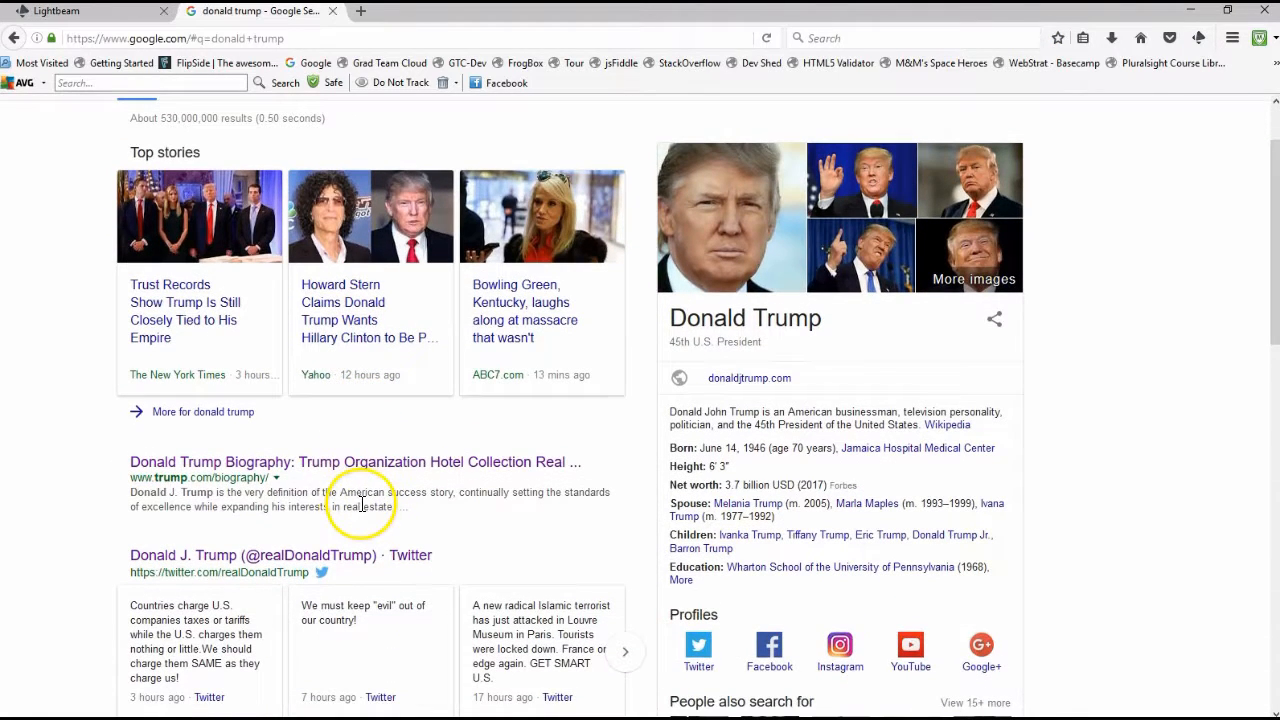
pyautogui.scroll(-4, 360, 495)
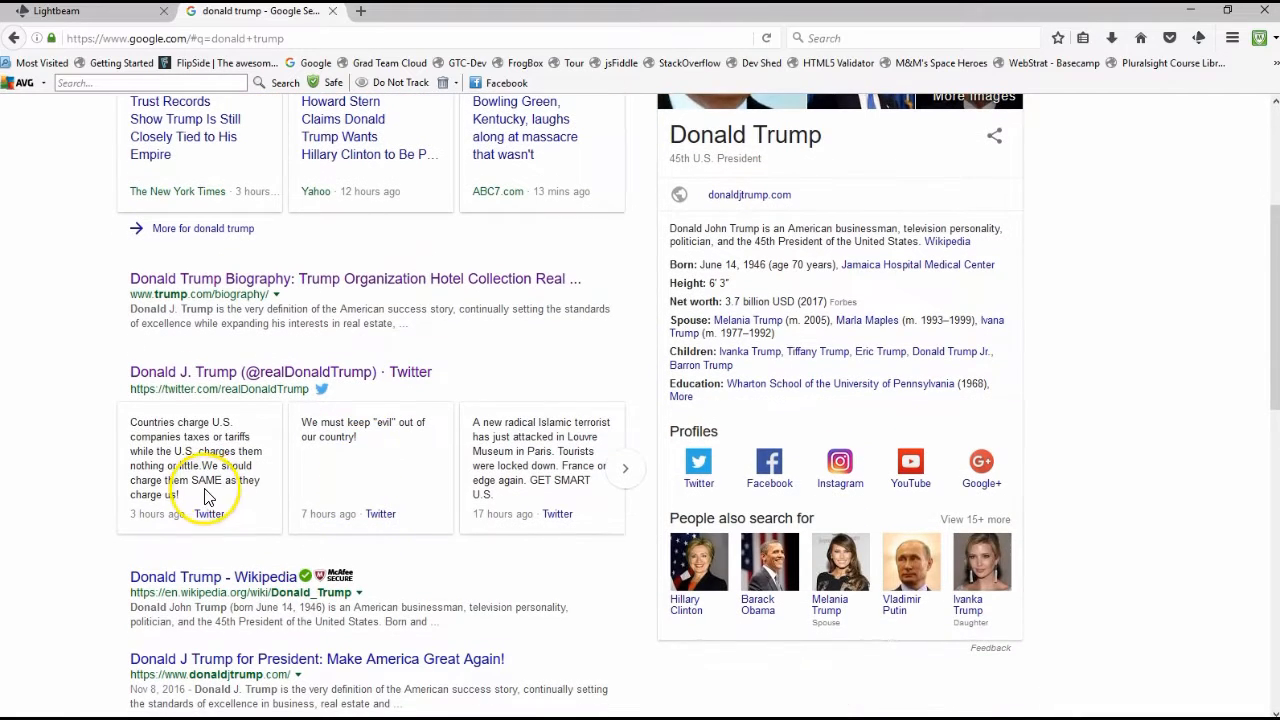
pyautogui.click(214, 372)
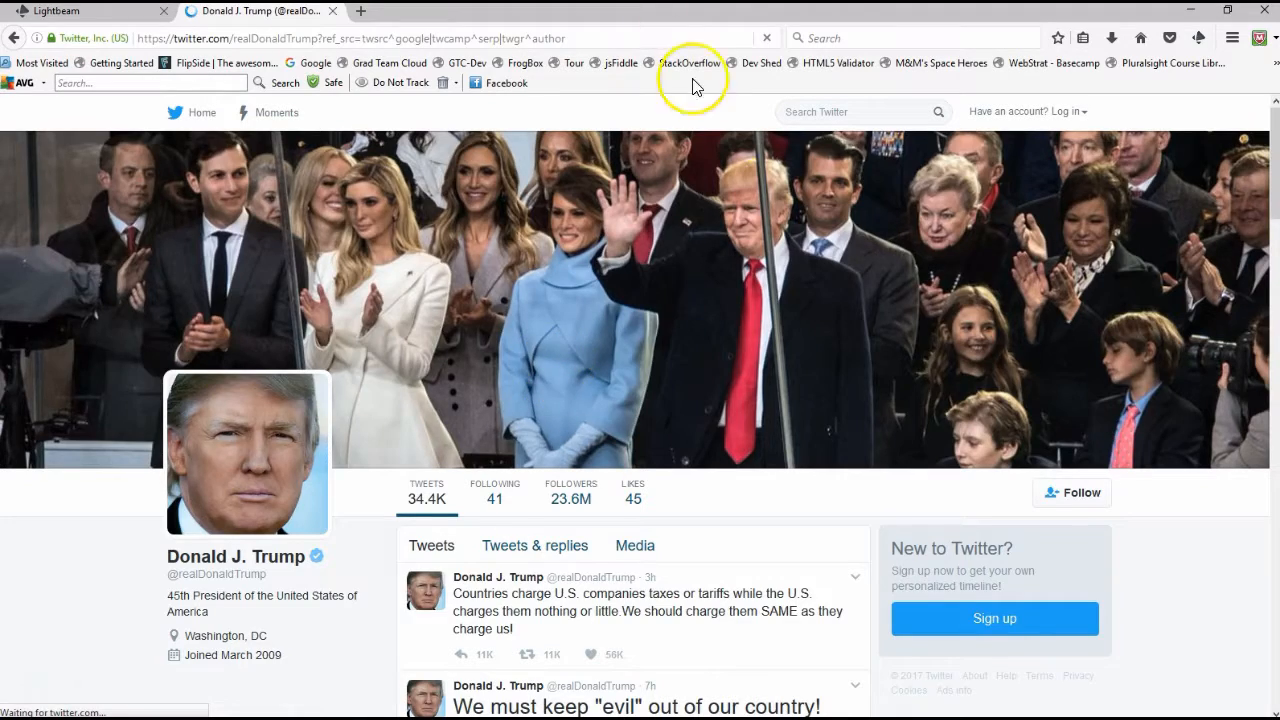
pyautogui.scroll(-10, 734, 257)
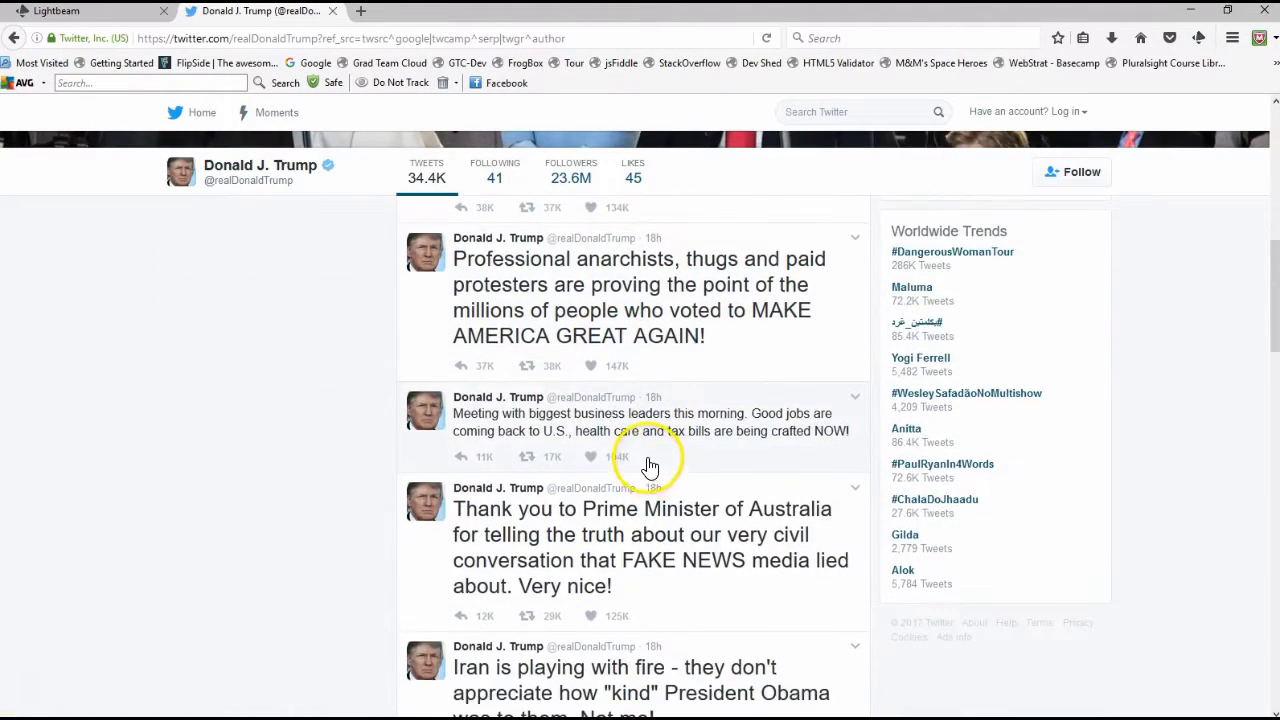
pyautogui.scroll(-12, 649, 465)
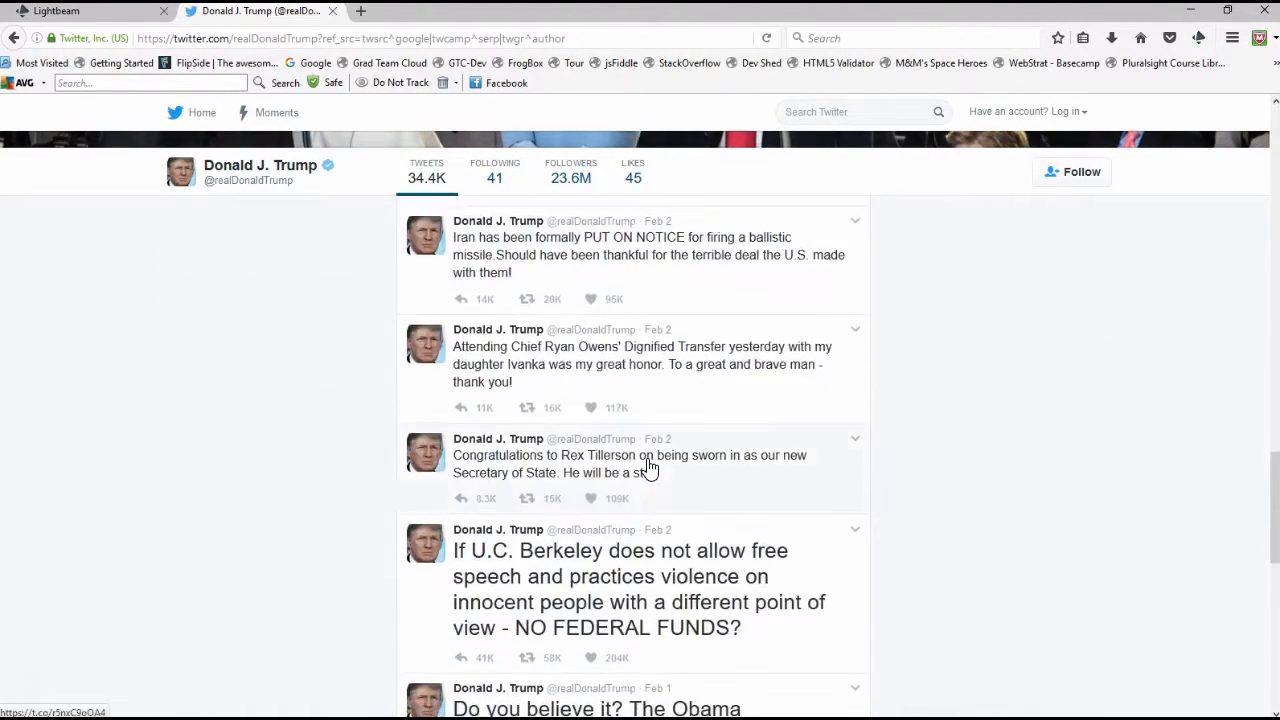
pyautogui.scroll(-5, 649, 465)
pyautogui.scroll(-8, 649, 465)
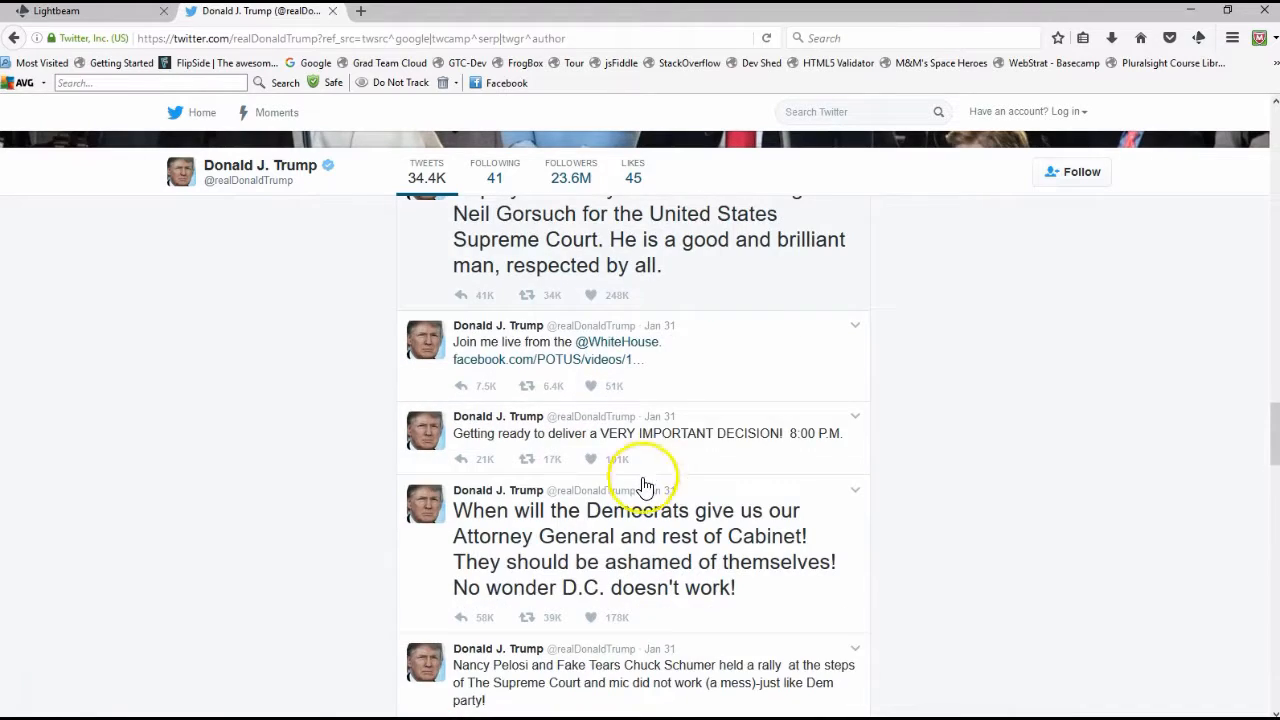
pyautogui.scroll(-10, 632, 511)
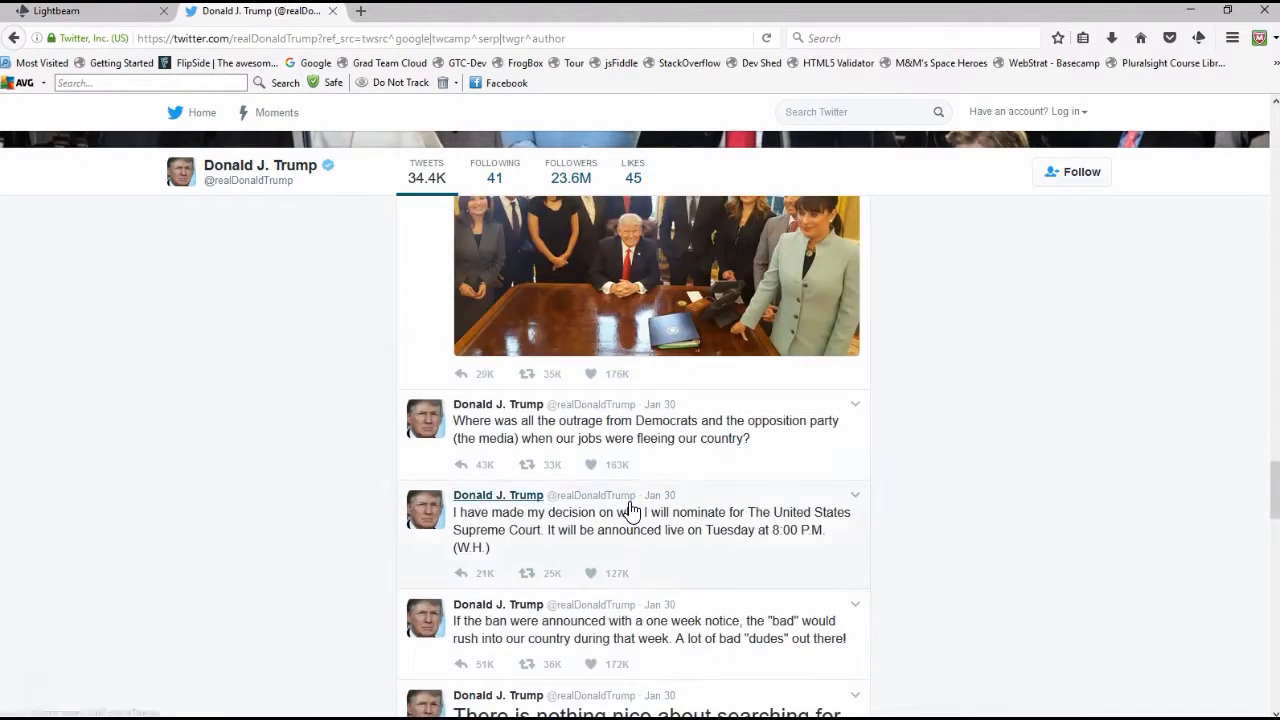
pyautogui.scroll(-5, 632, 511)
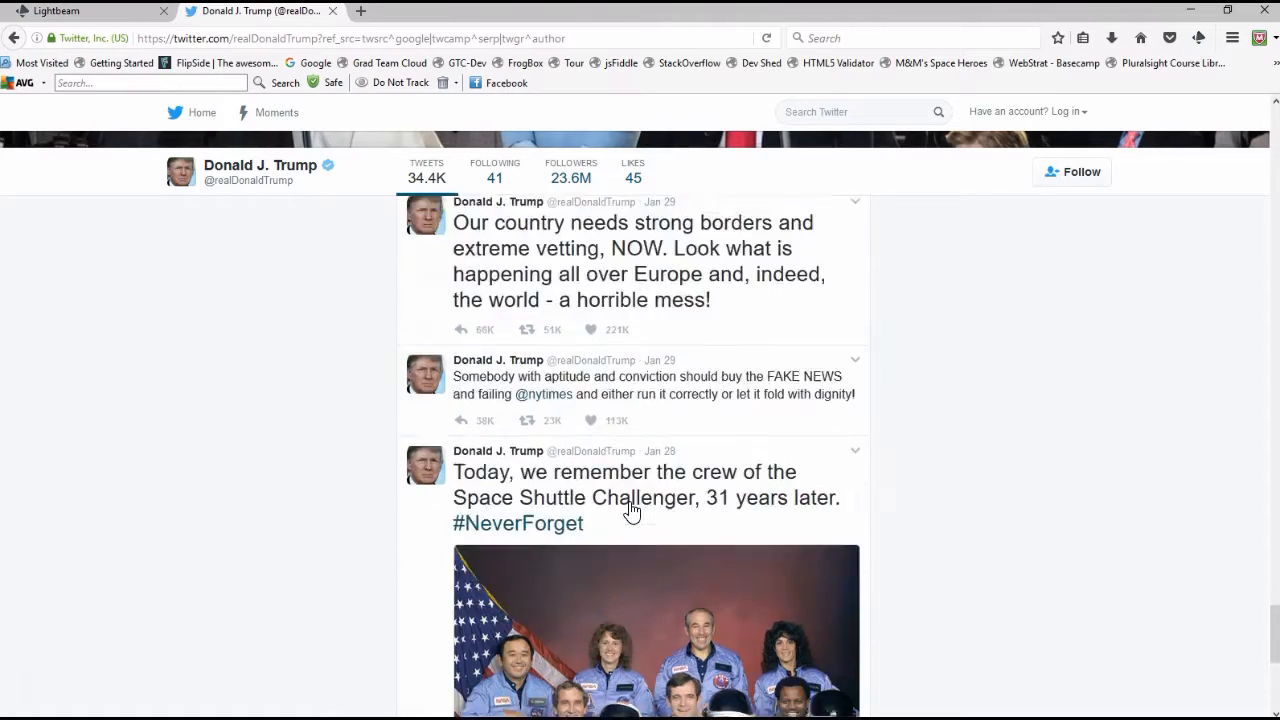
pyautogui.scroll(-5, 671, 434)
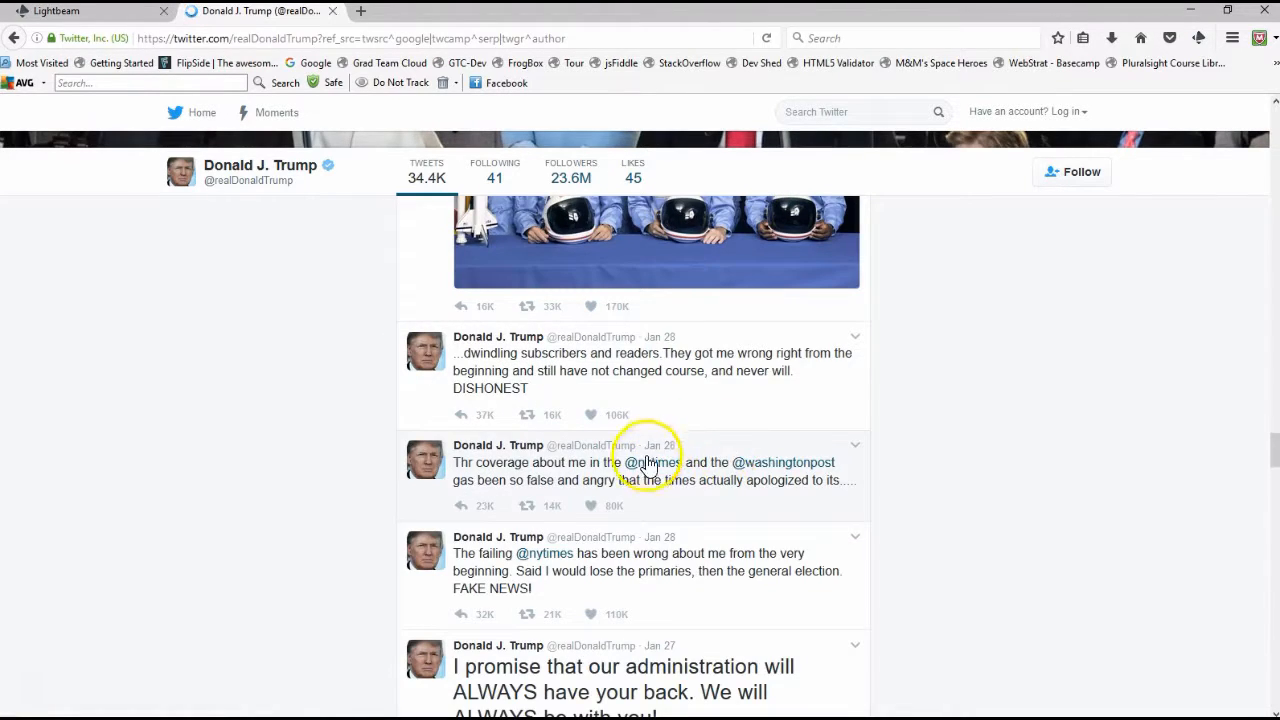
pyautogui.scroll(-5, 654, 450)
pyautogui.scroll(-10, 587, 300)
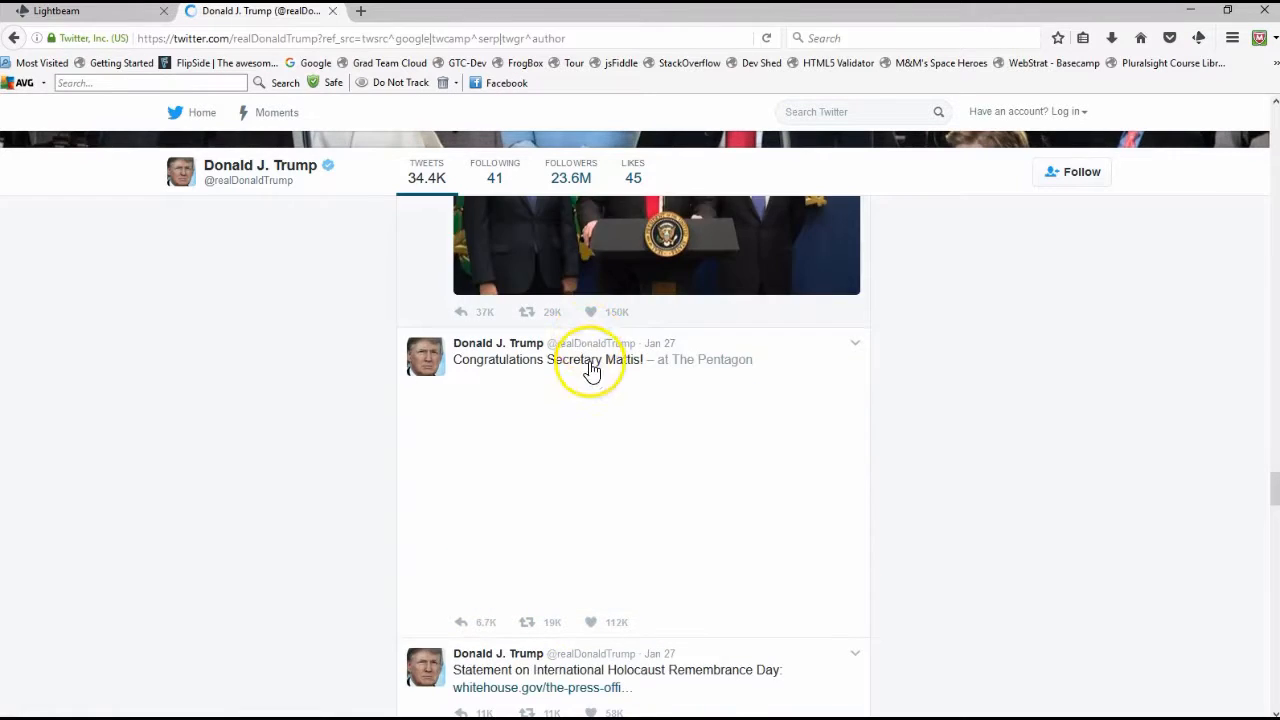
pyautogui.scroll(-3, 640, 405)
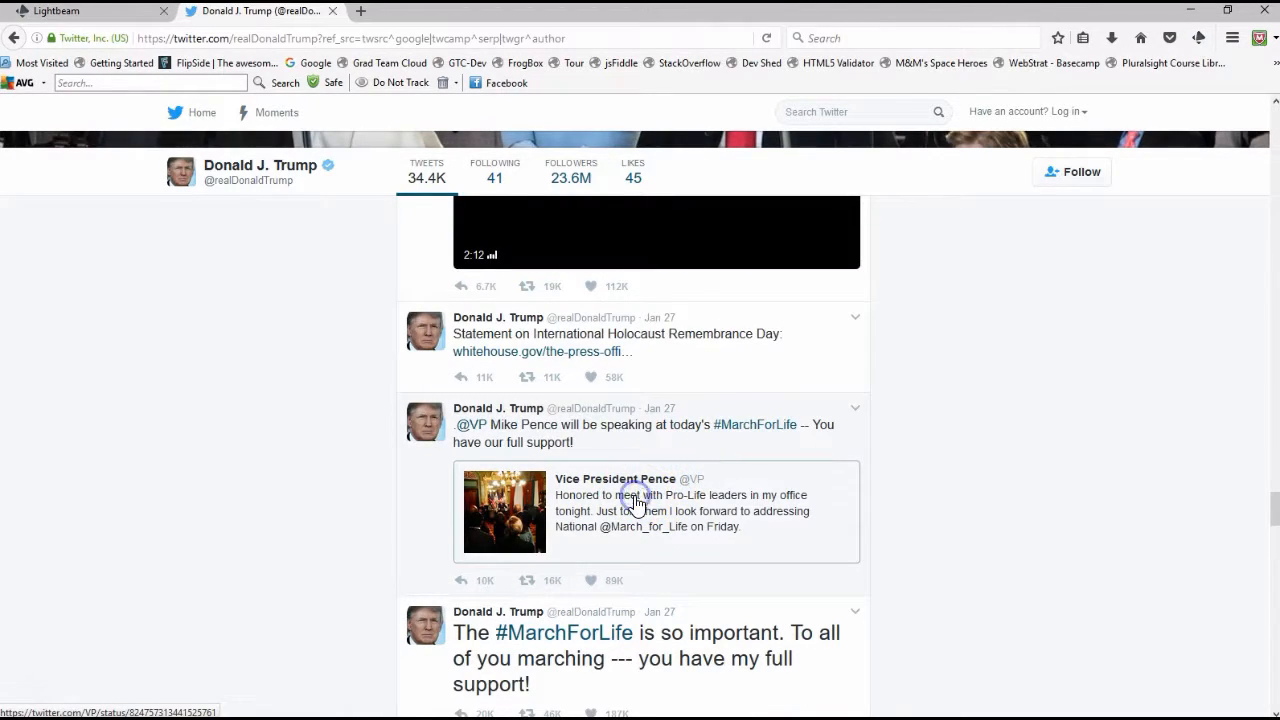
pyautogui.click(636, 502)
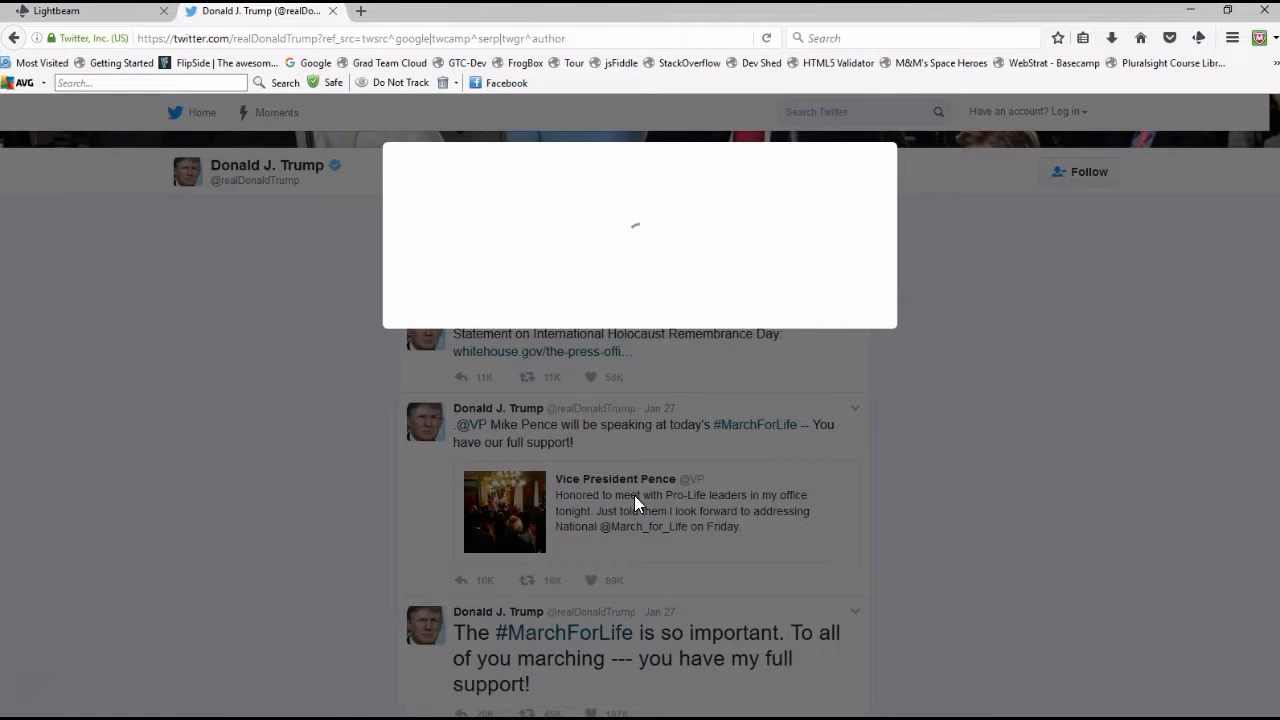
pyautogui.click(627, 513)
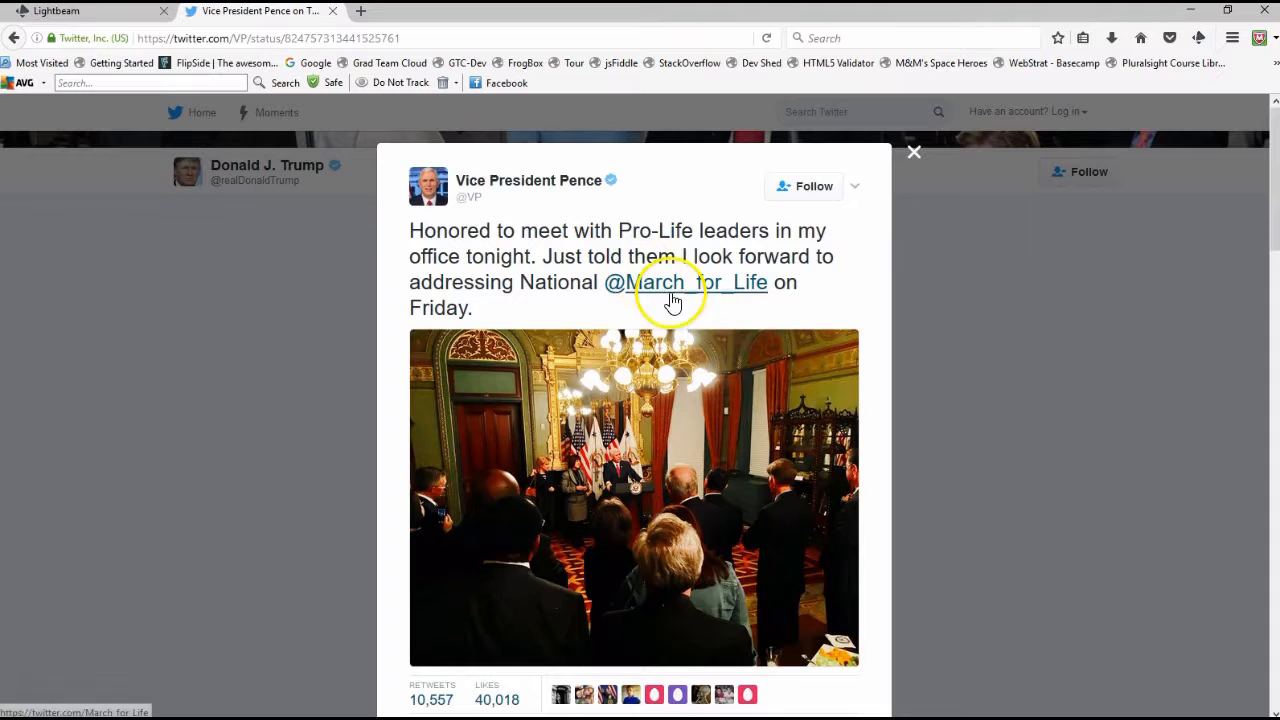
pyautogui.scroll(-2, 540, 360)
pyautogui.scroll(-5, 563, 494)
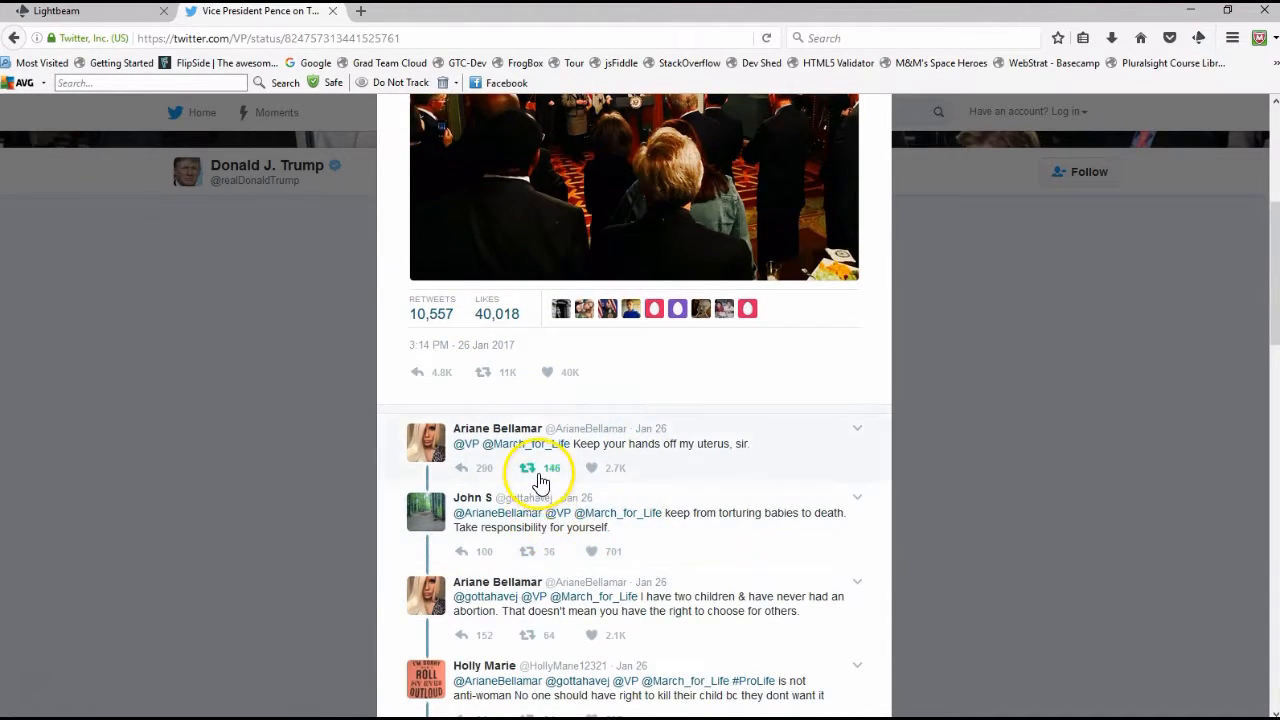
pyautogui.scroll(-3, 632, 527)
pyautogui.scroll(-4, 563, 527)
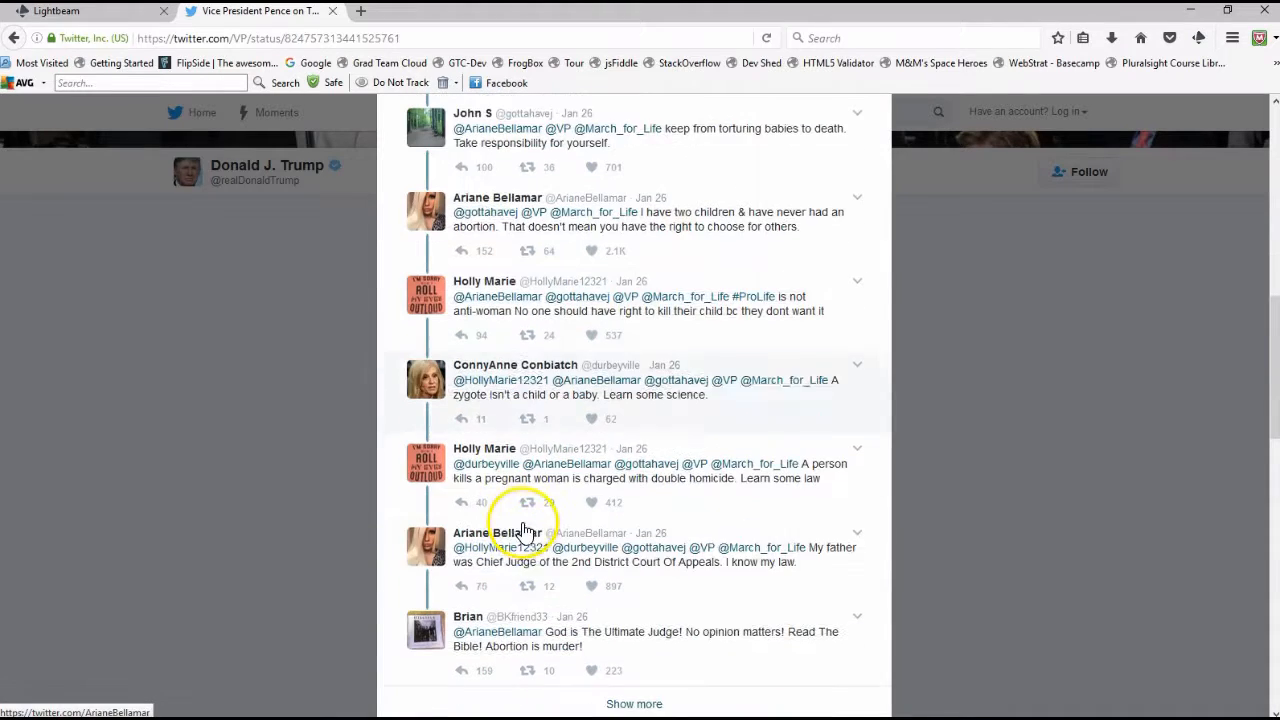
pyautogui.scroll(-6, 651, 557)
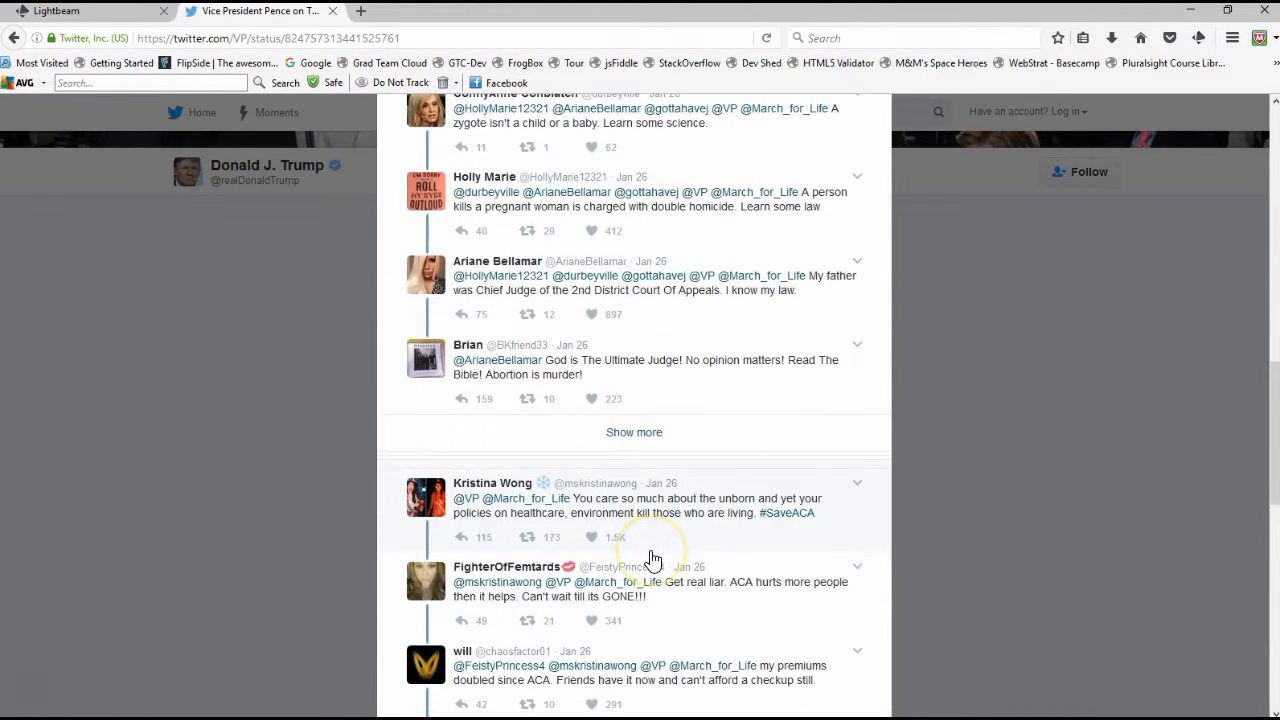
pyautogui.scroll(-2, 652, 561)
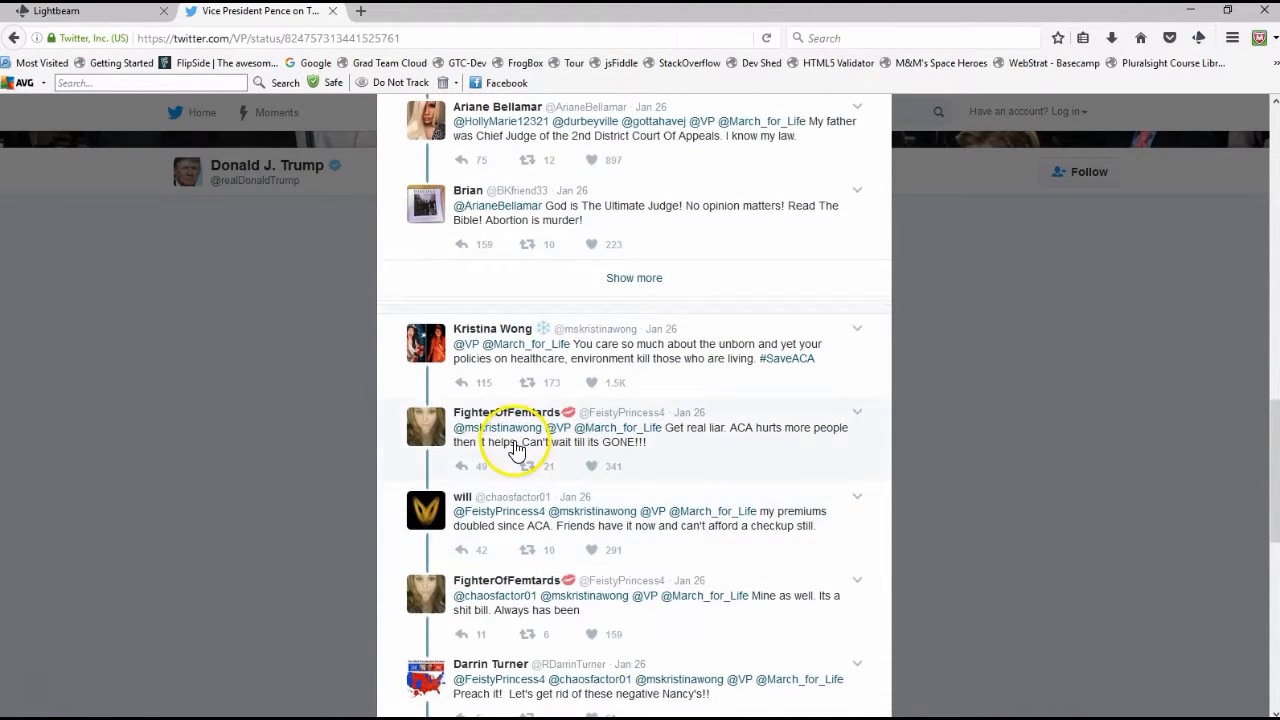
pyautogui.scroll(-1, 623, 527)
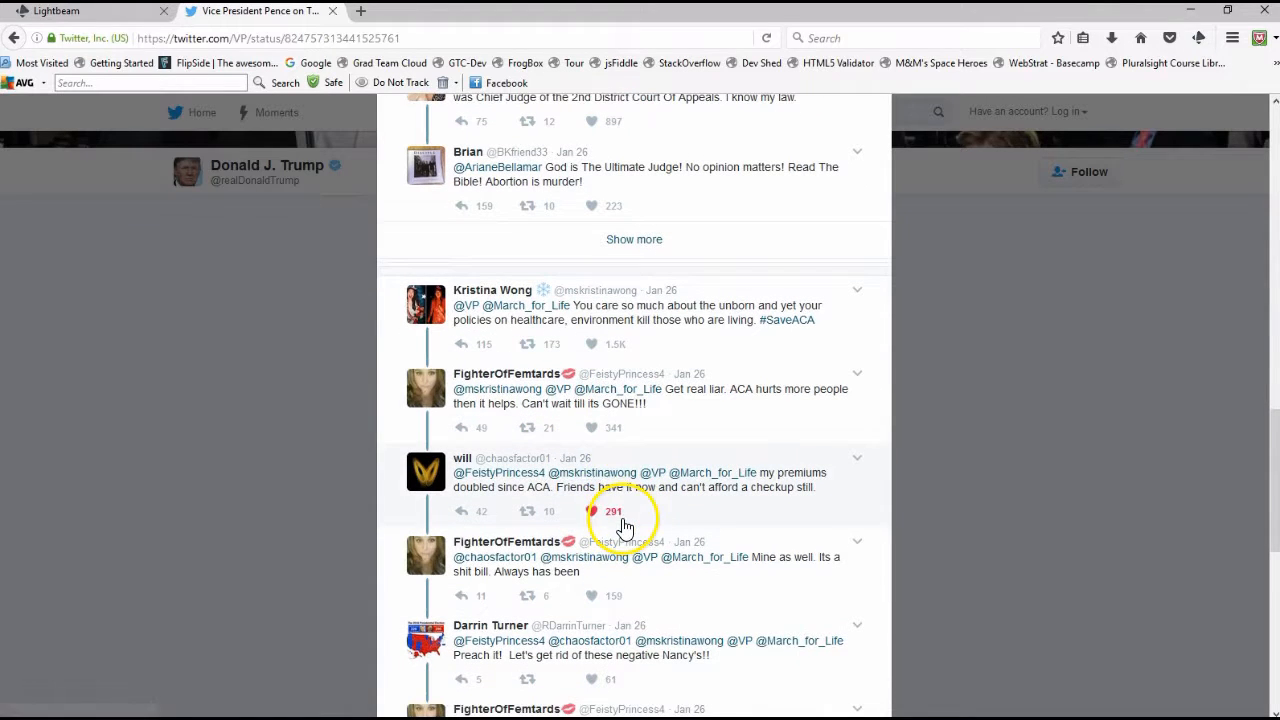
# Open the profile of the second account mentioned in the reply about doubled premiums and skim its tweets.
pyautogui.click(608, 474)
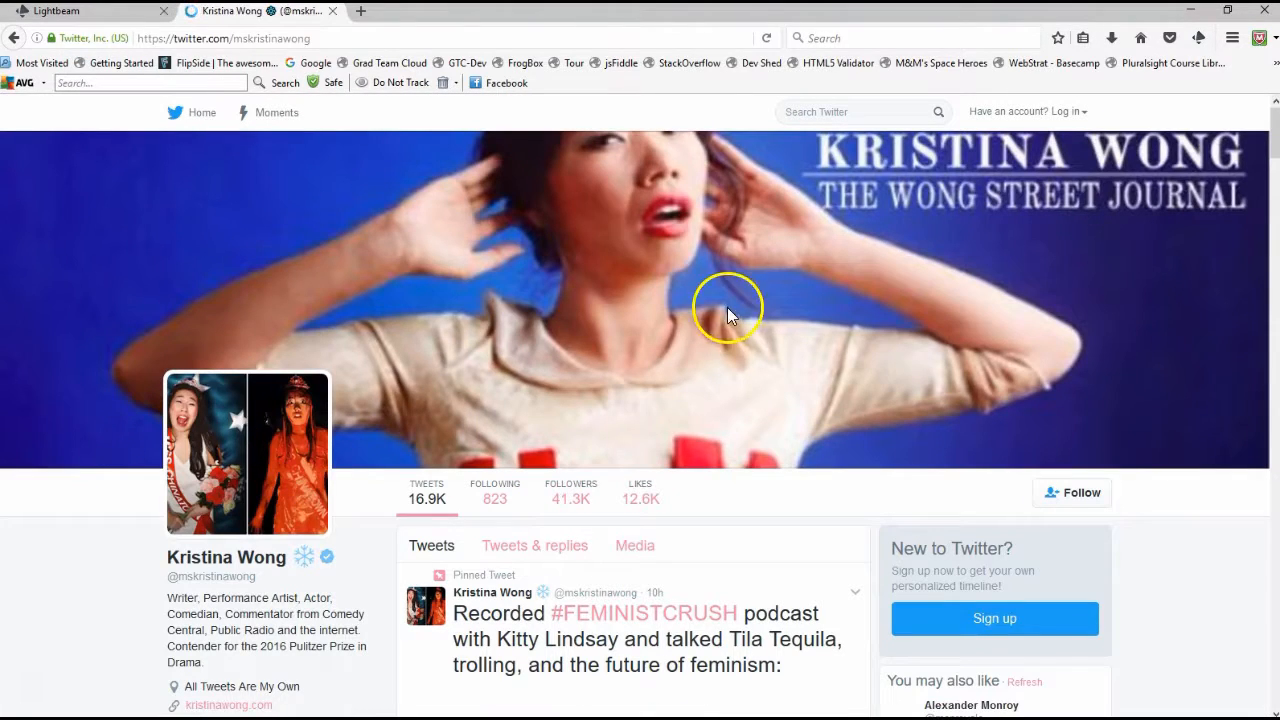
pyautogui.scroll(-5, 723, 363)
pyautogui.scroll(-6, 720, 383)
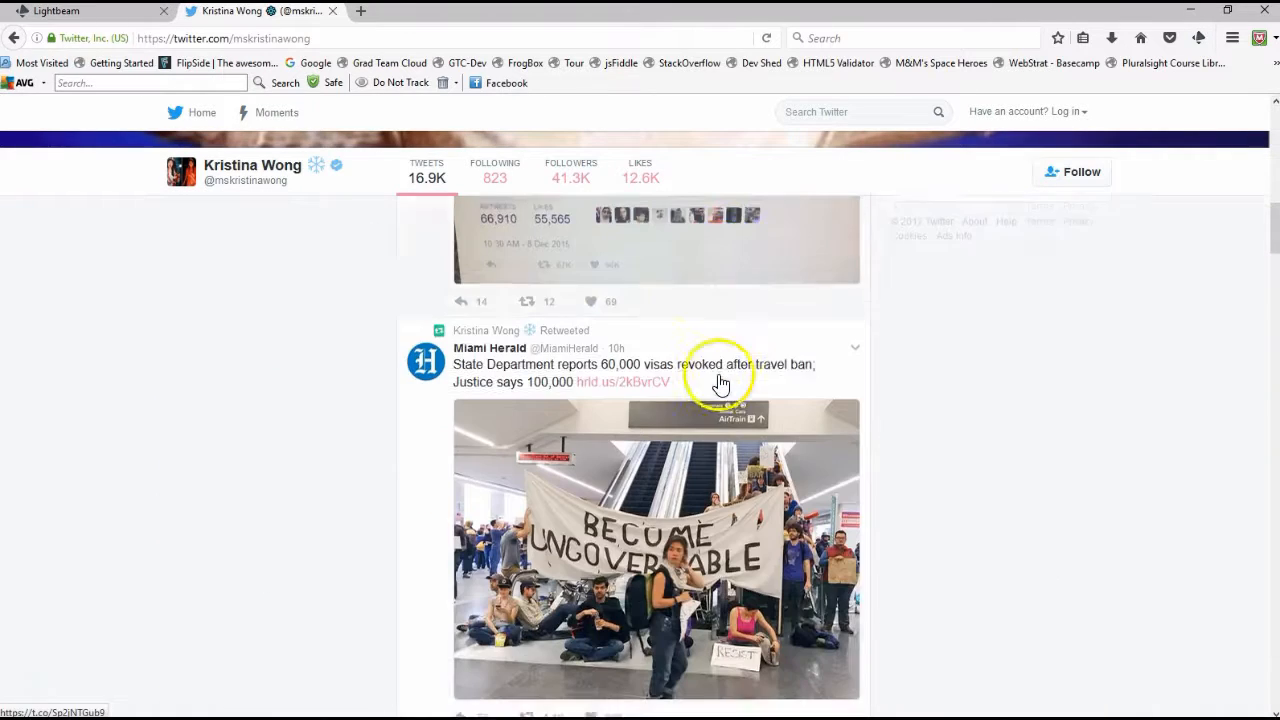
# Leave the Twitter profile and load google.com in the same browser tab.
pyautogui.click(235, 37)
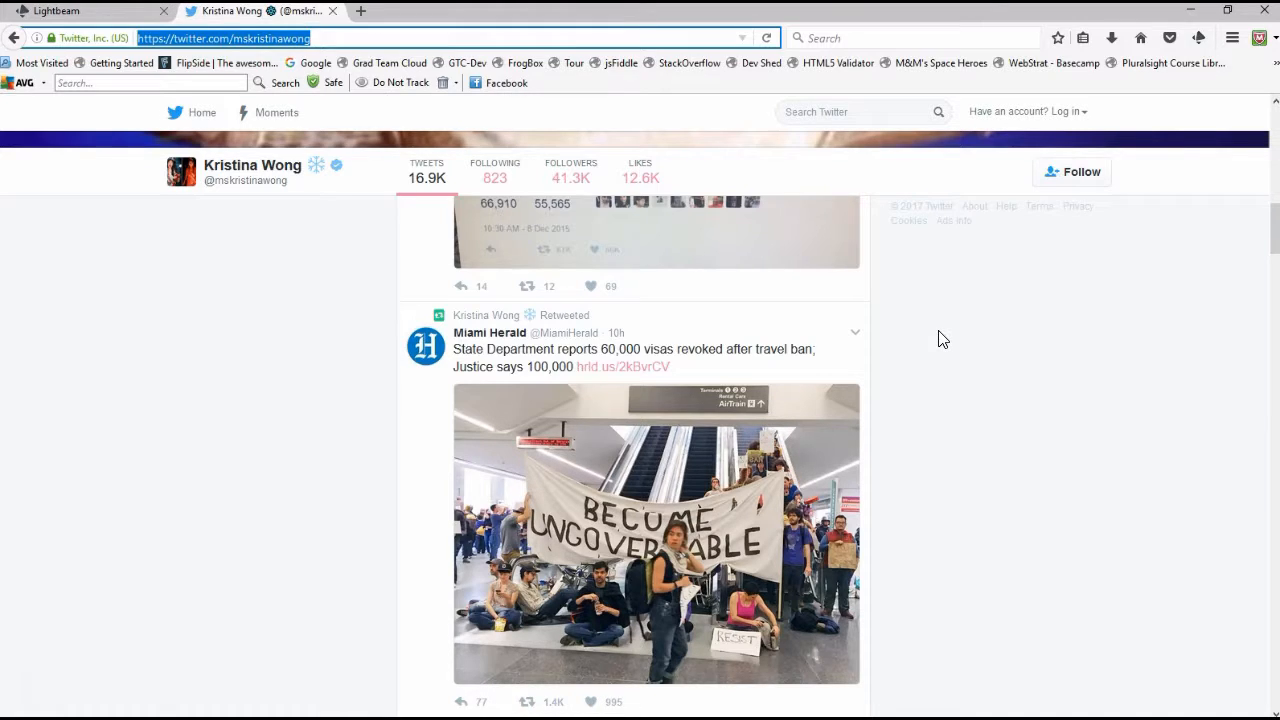
pyautogui.write('wooco')
pyautogui.press('BackSpace')
pyautogui.press('BackSpace')
pyautogui.press('BackSpace')
pyautogui.press('BackSpace')
pyautogui.press('BackSpace')
pyautogui.write('g')
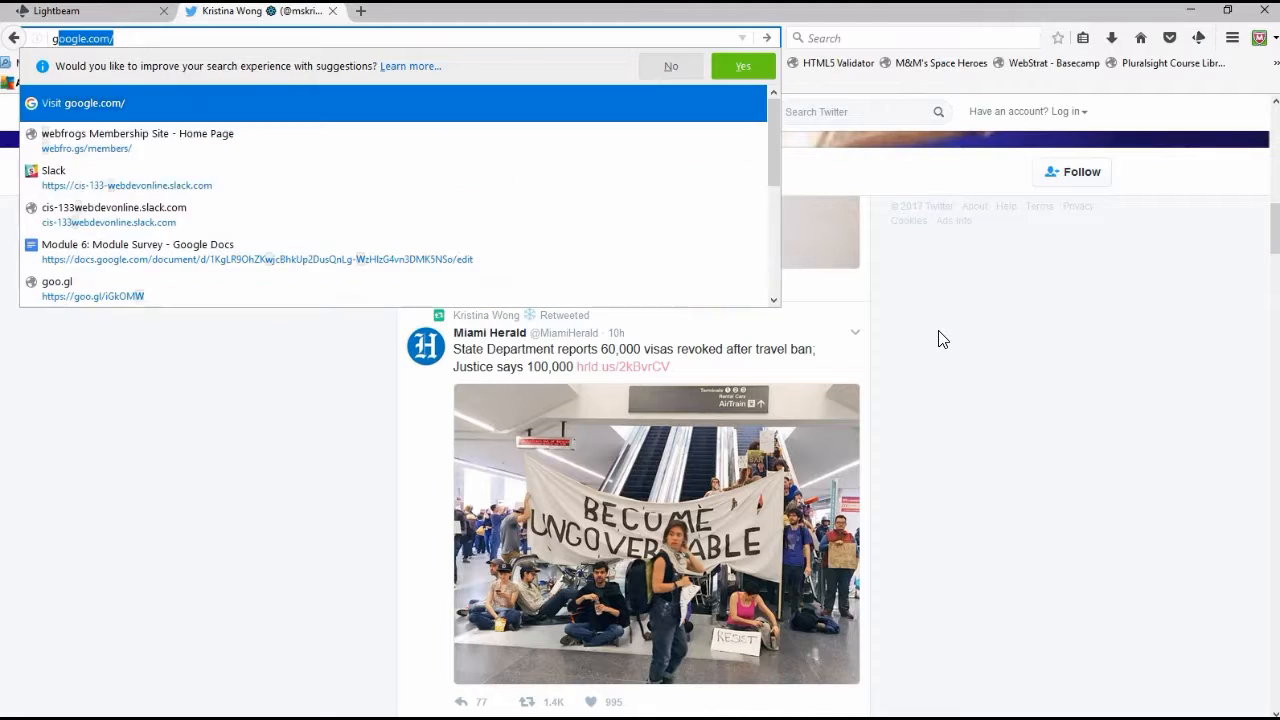
pyautogui.write('oogle.co')
pyautogui.press('Return')
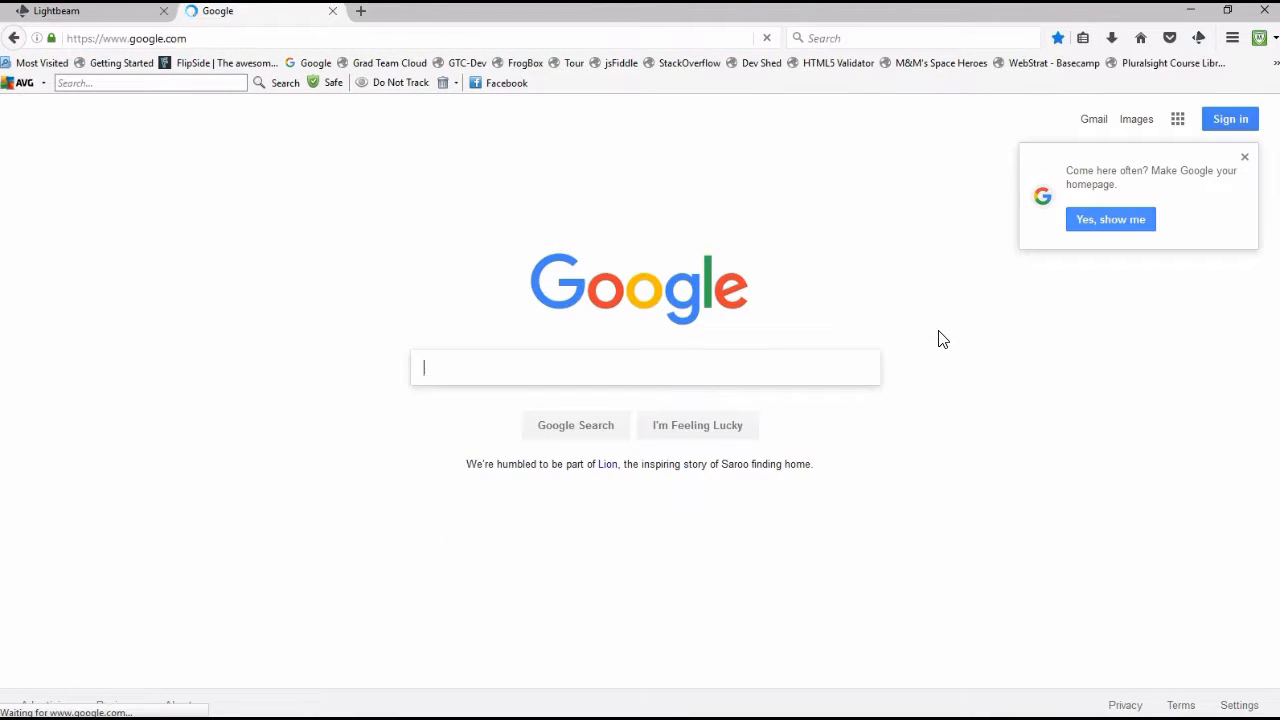
# Search Google for "comedies playing in my area".
pyautogui.write('comdie')
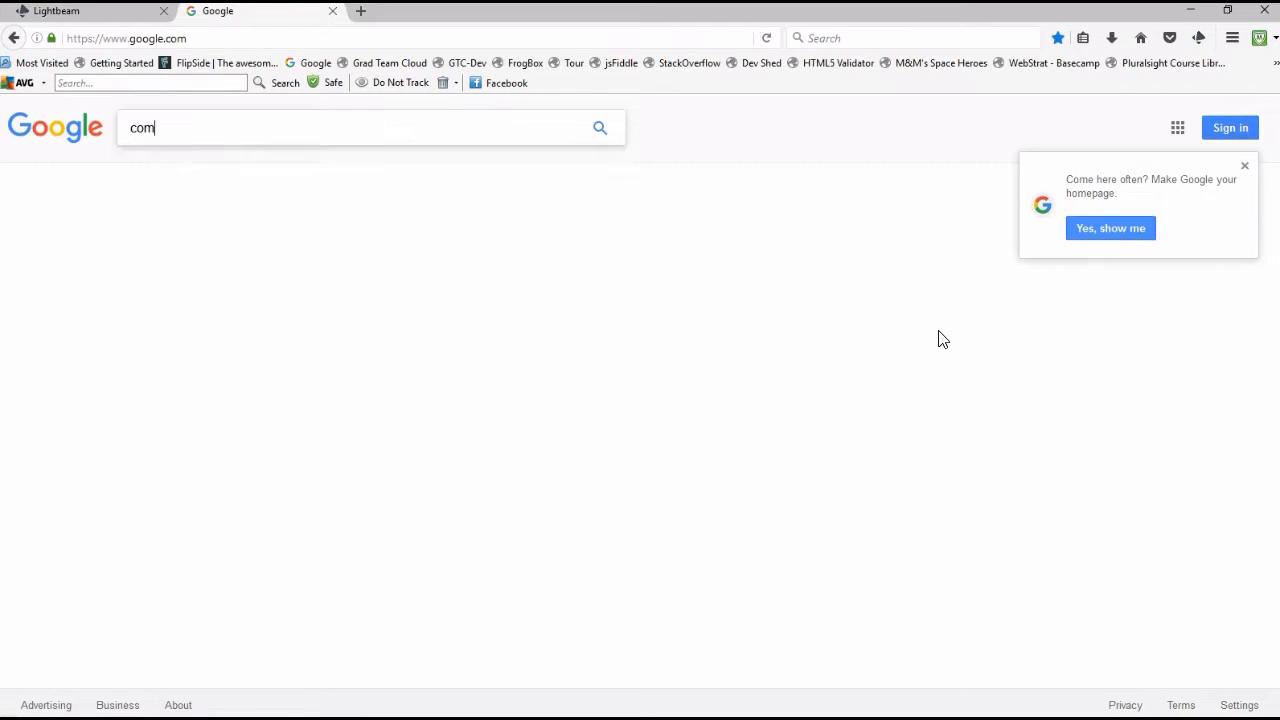
pyautogui.press('BackSpace')
pyautogui.press('BackSpace')
pyautogui.press('BackSpace')
pyautogui.write('edie')
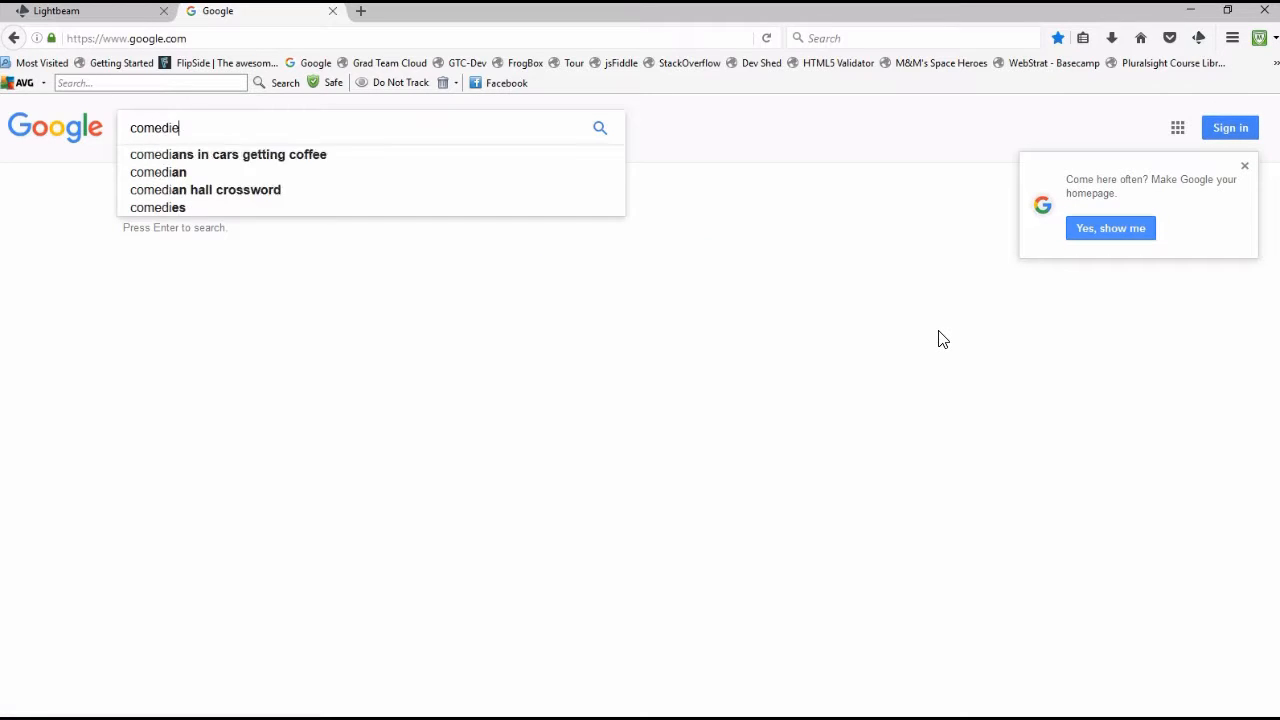
pyautogui.write('s playing in ')
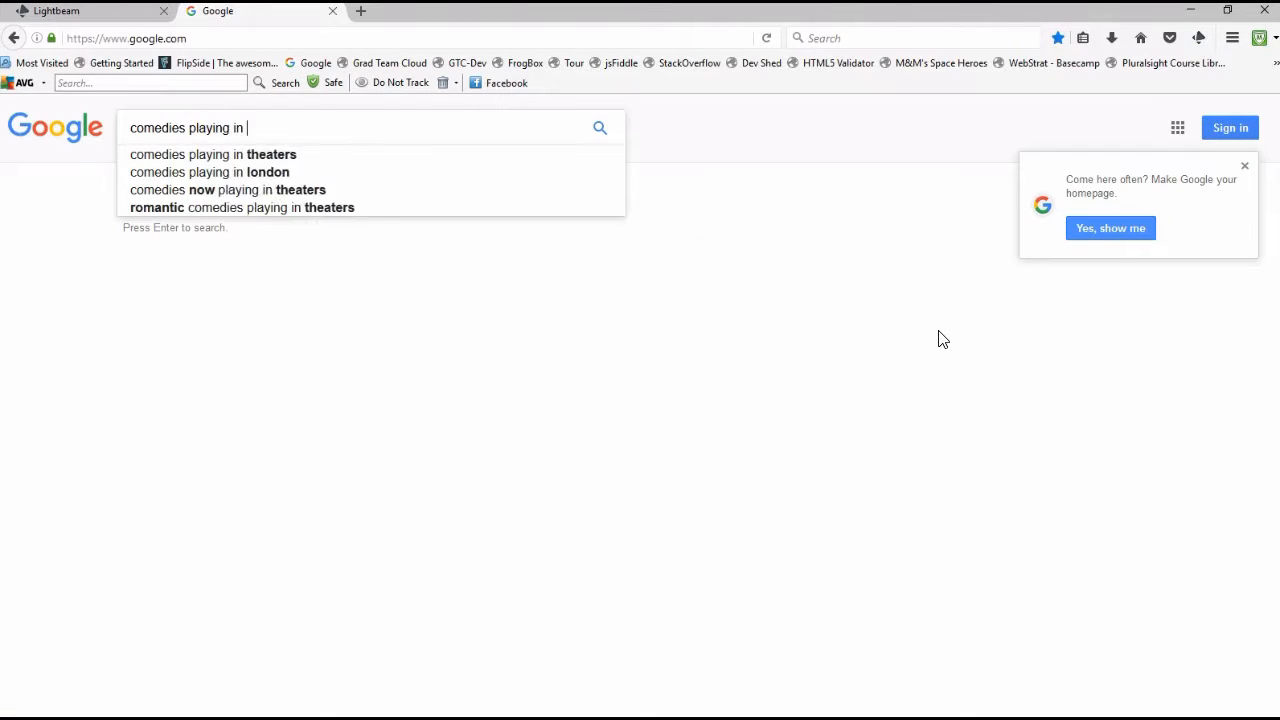
pyautogui.write('my area')
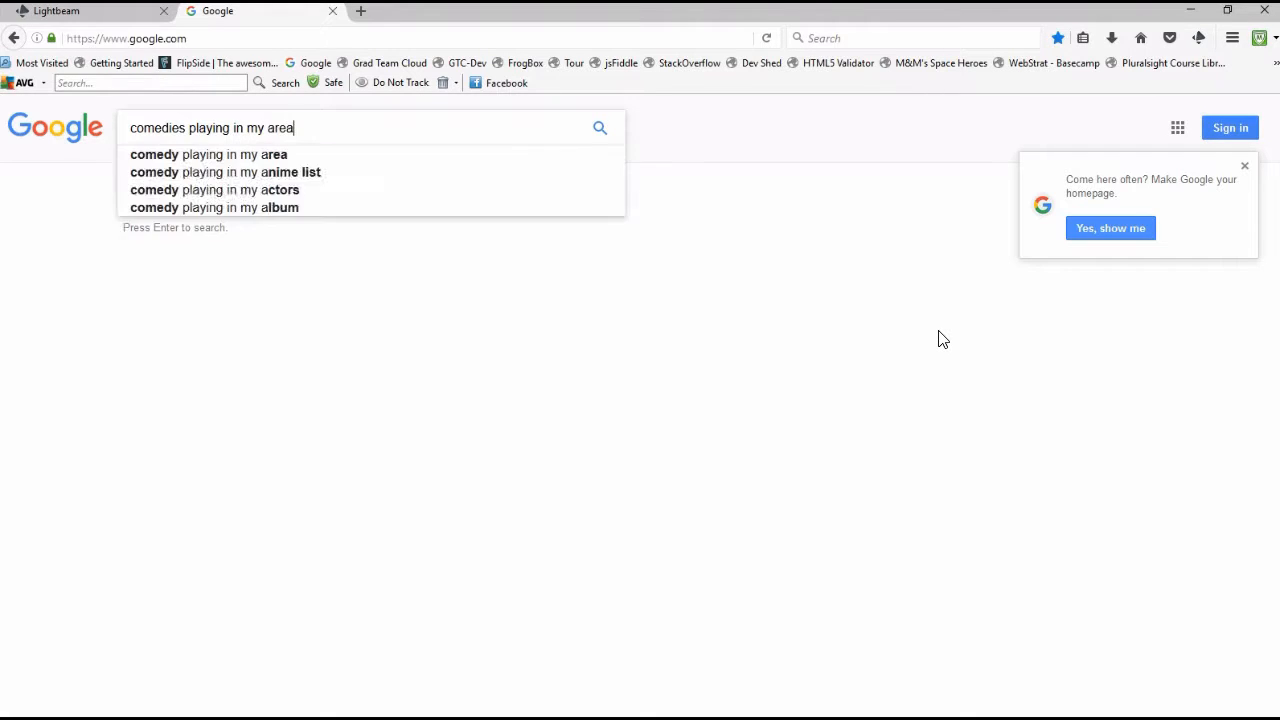
pyautogui.press('Return')
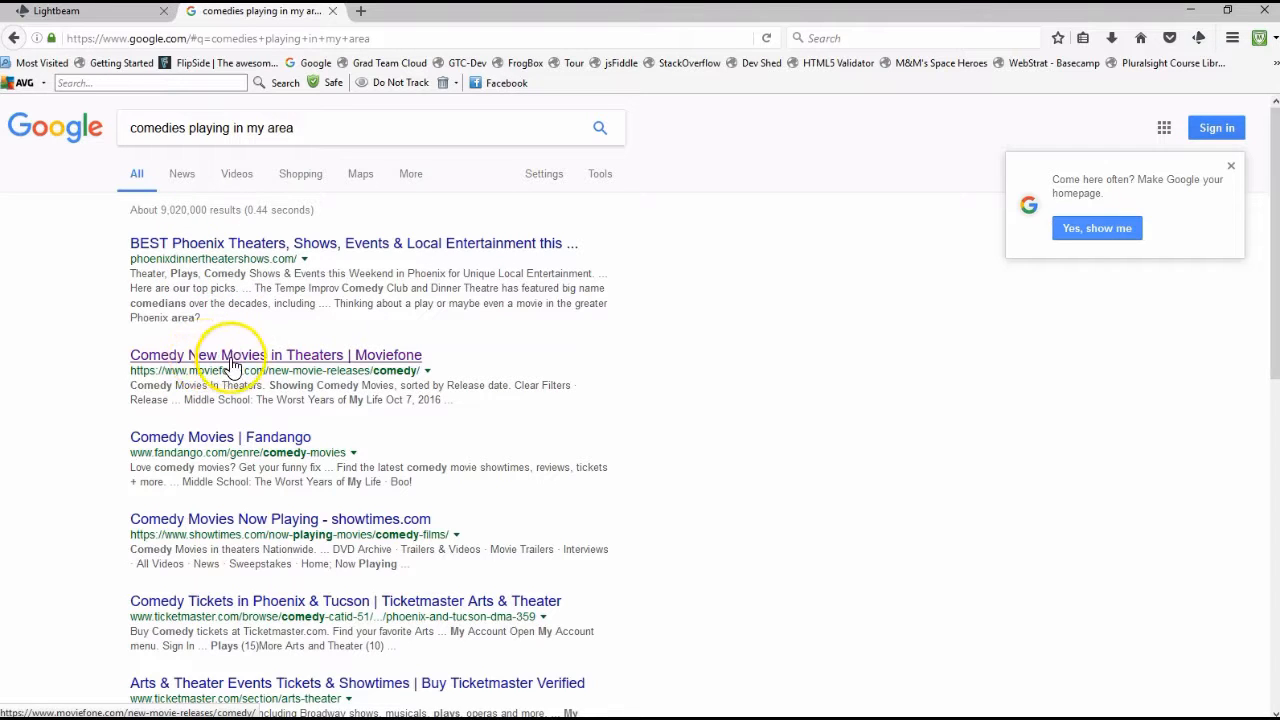
# Open the "Comedy Movies | Fandango" result and answer its location request with Always Share Location.
pyautogui.click(233, 440)
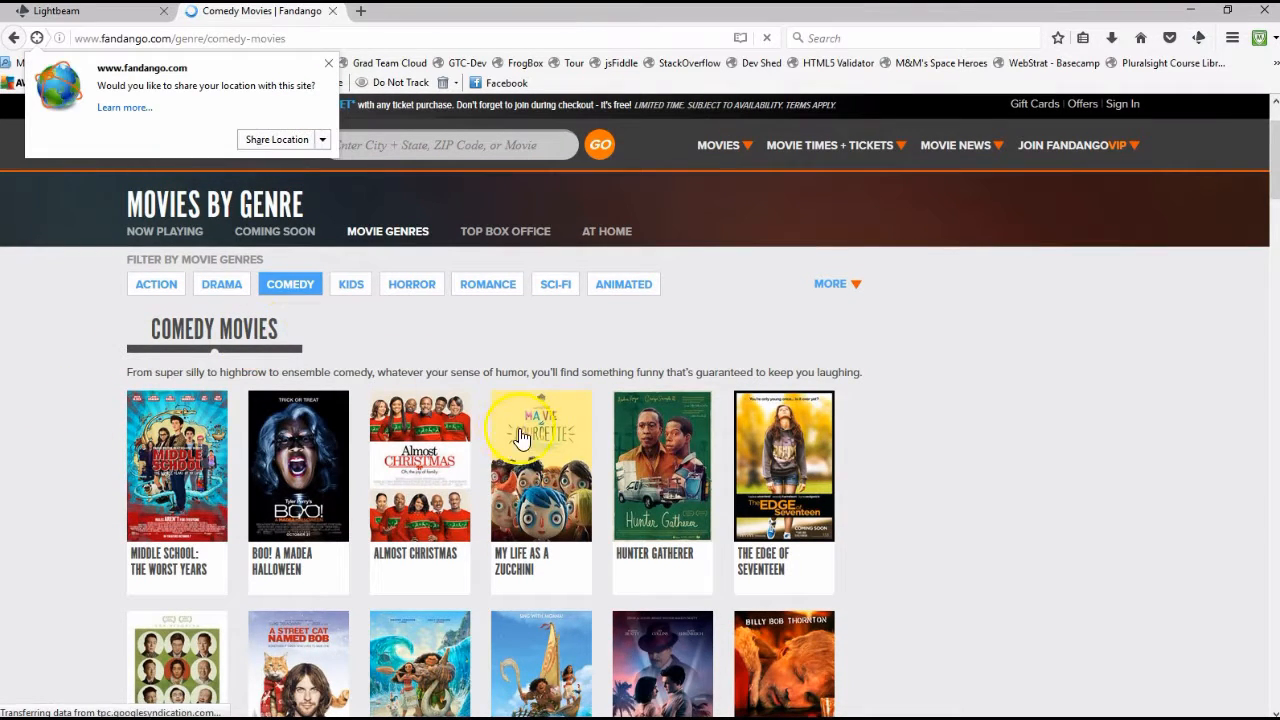
pyautogui.scroll(-3, 521, 436)
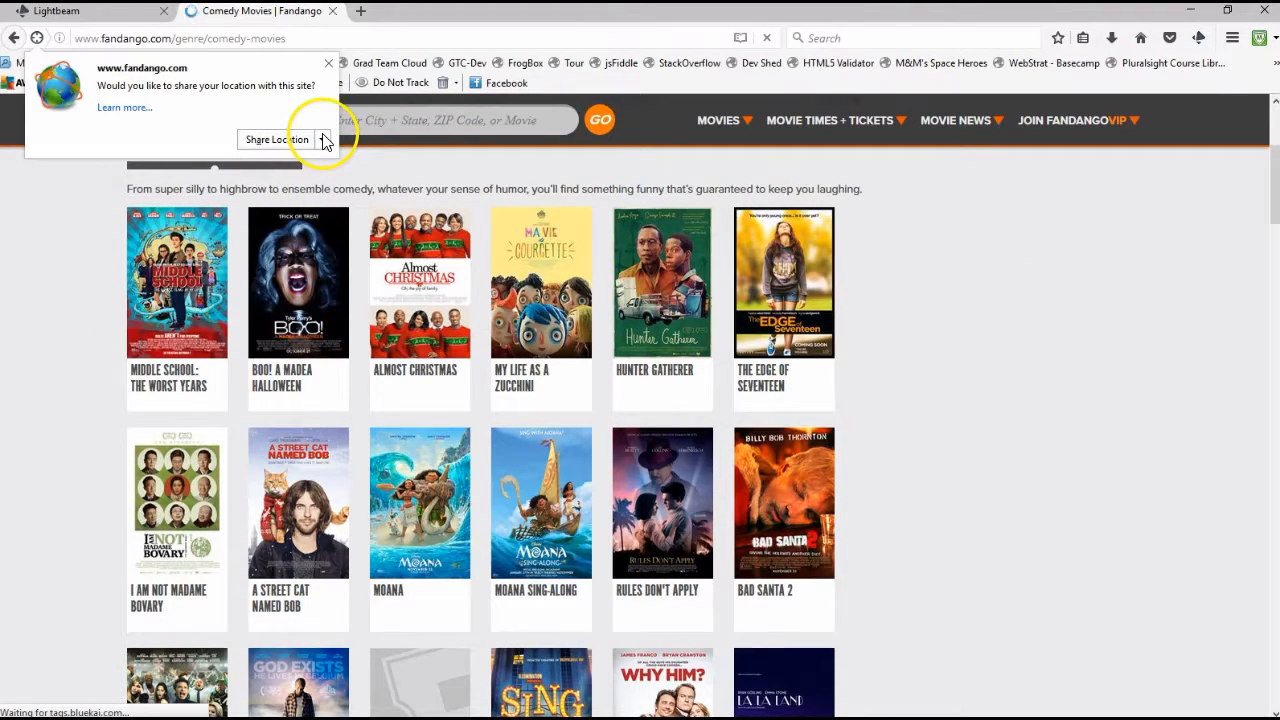
pyautogui.click(323, 140)
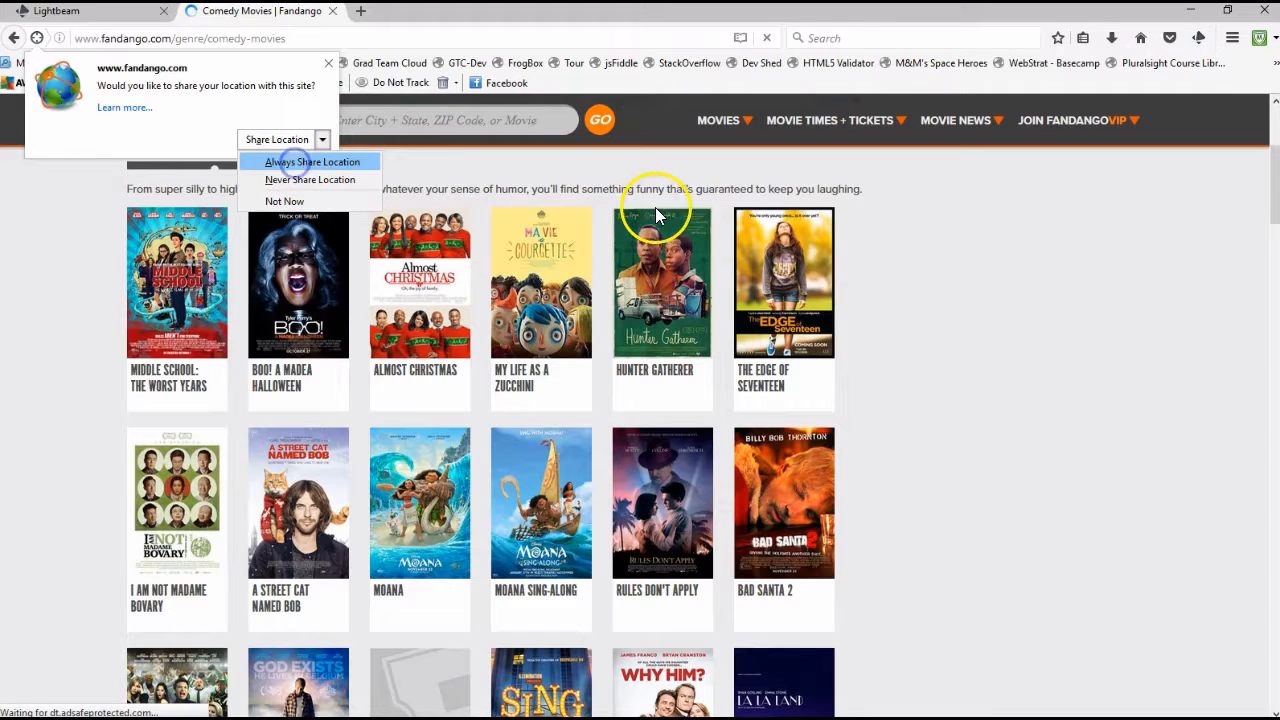
pyautogui.click(775, 298)
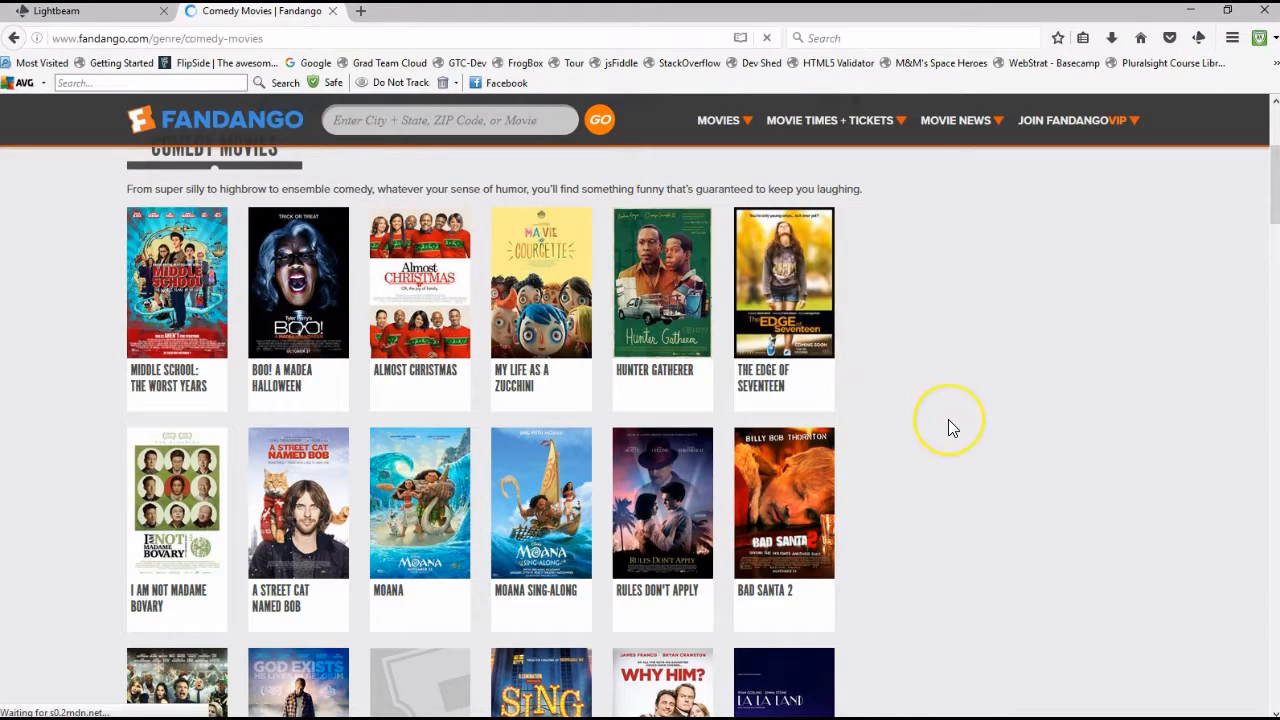
# Browse Fandango's comedy movie listings and select the Moana poster.
pyautogui.scroll(5, 948, 419)
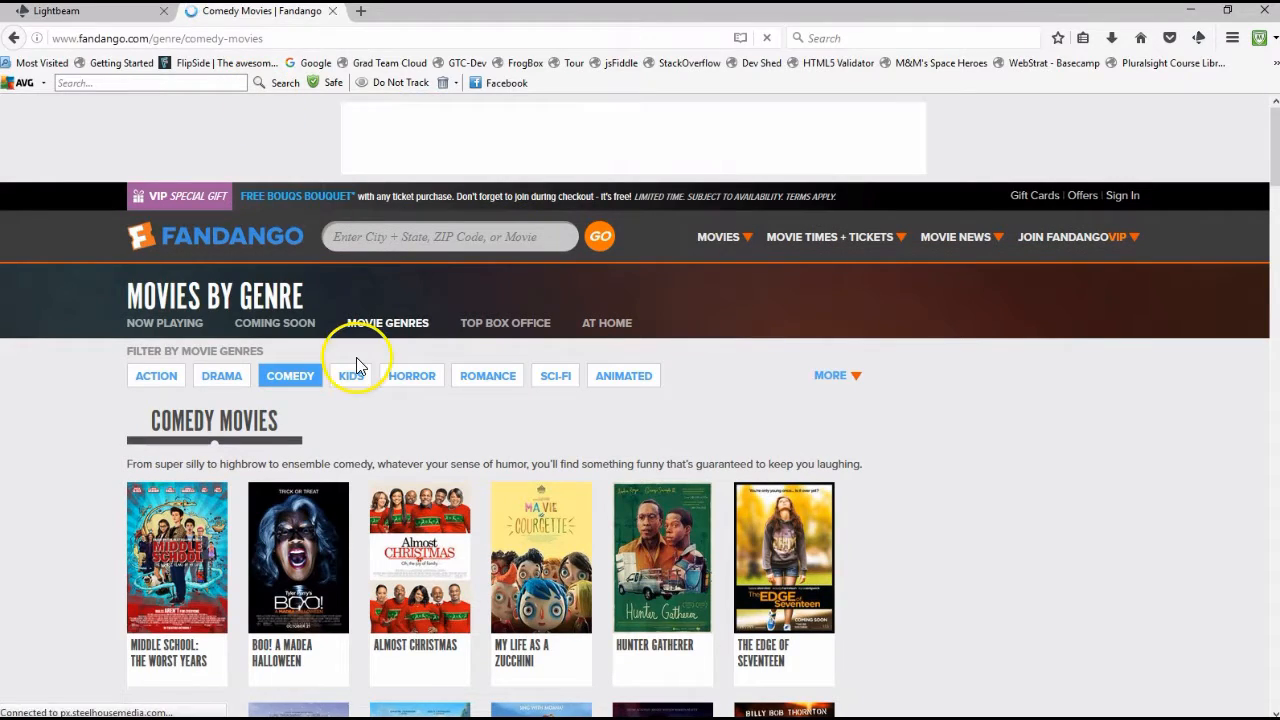
pyautogui.scroll(-6, 357, 365)
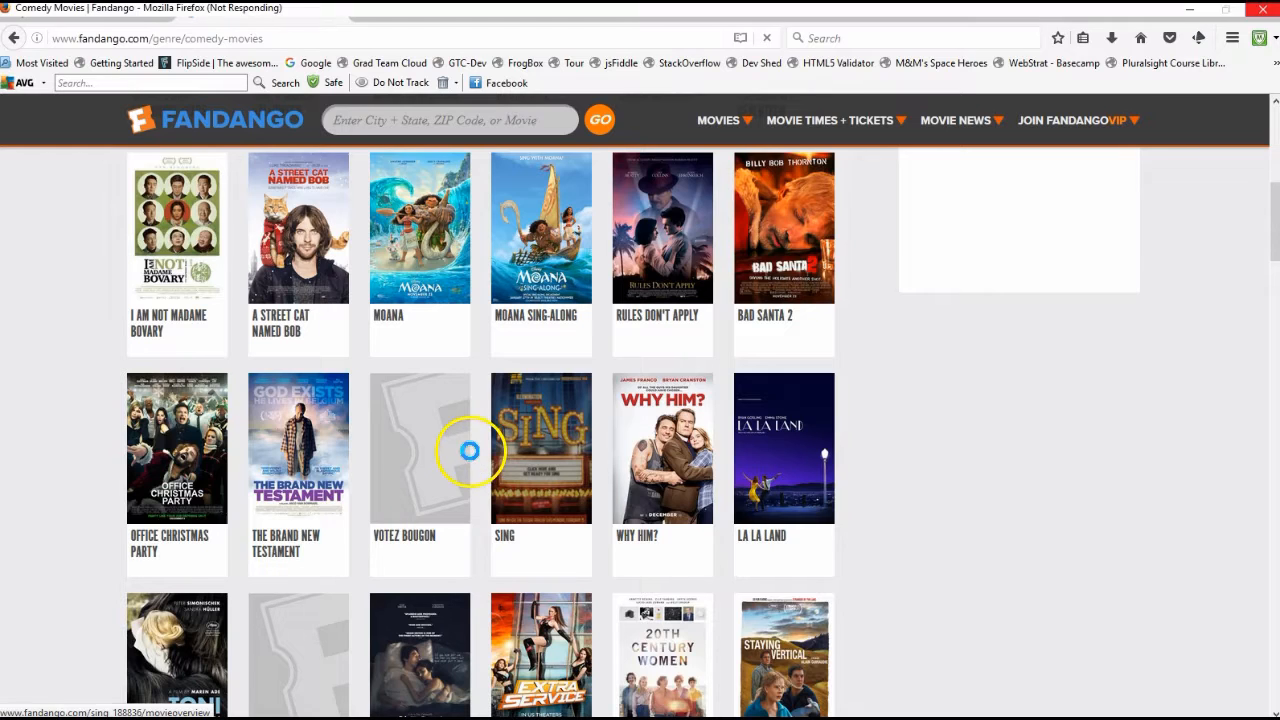
pyautogui.scroll(-3, 770, 290)
pyautogui.scroll(10, 771, 297)
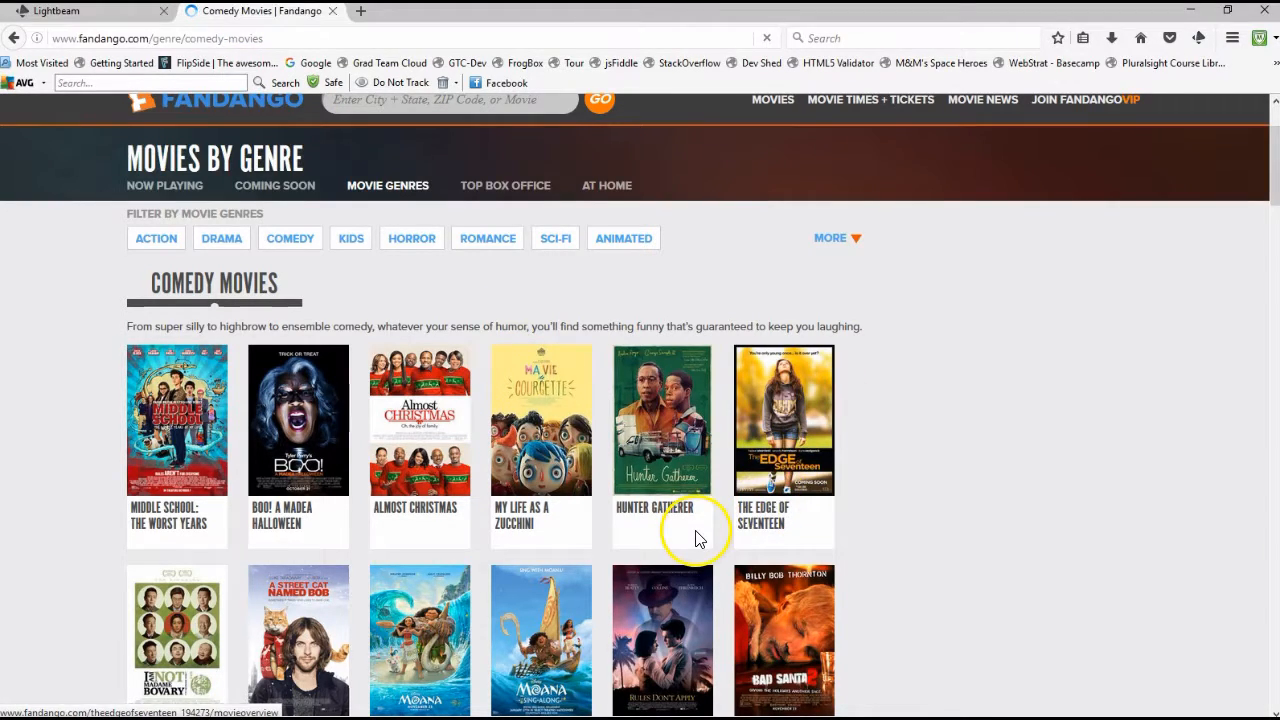
pyautogui.scroll(-3, 694, 531)
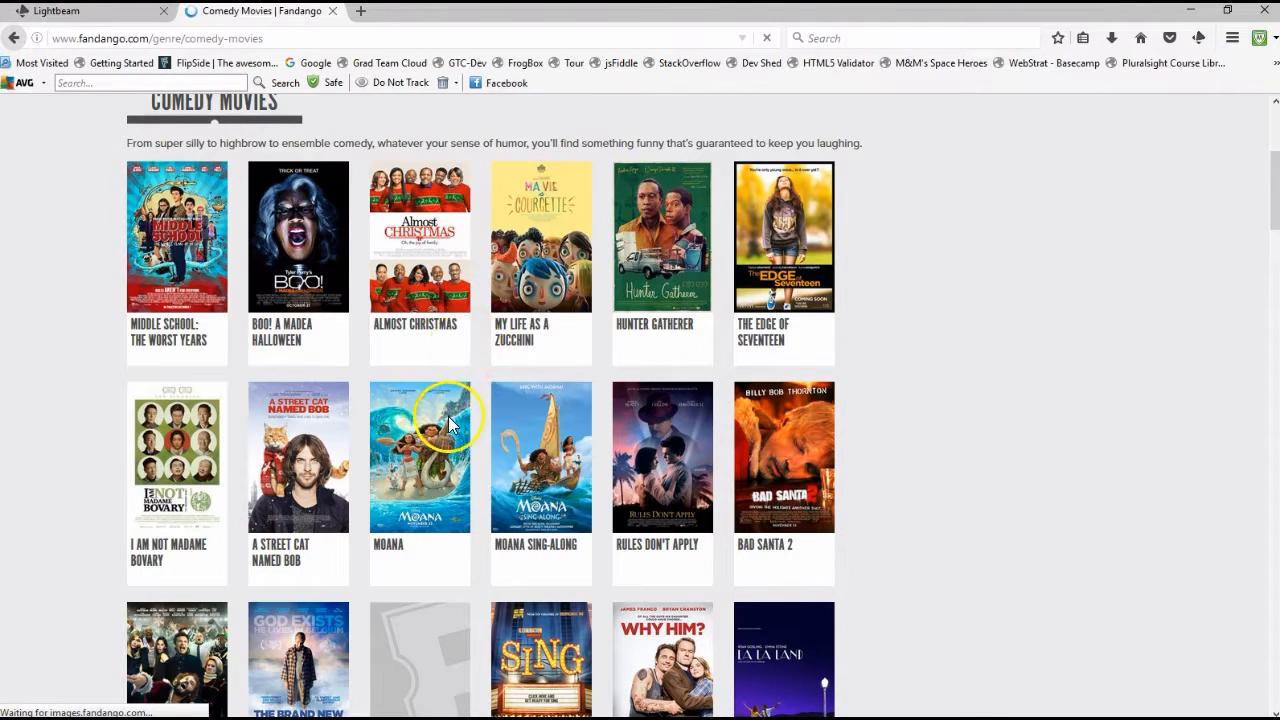
pyautogui.click(449, 460)
# Return to the Google results and open the "Comedy New Movies in Theaters | Moviefone" result.
pyautogui.hotkey('alt', 'Left')
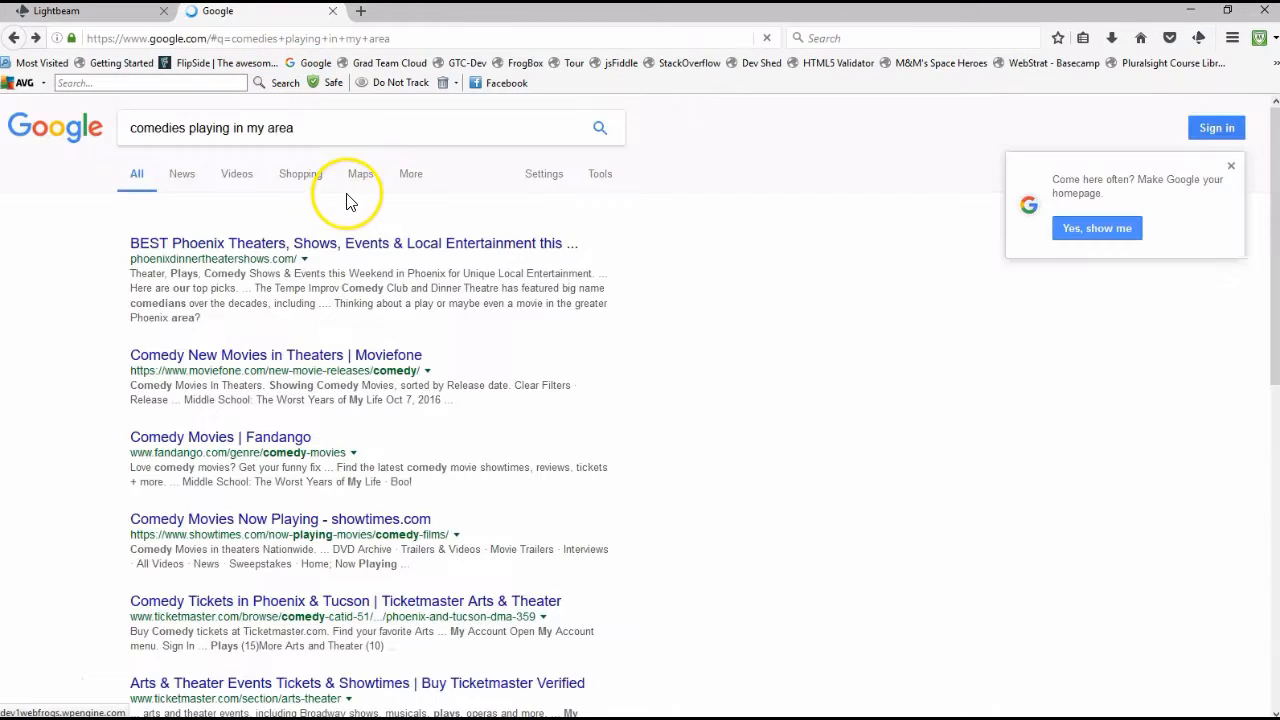
pyautogui.click(218, 362)
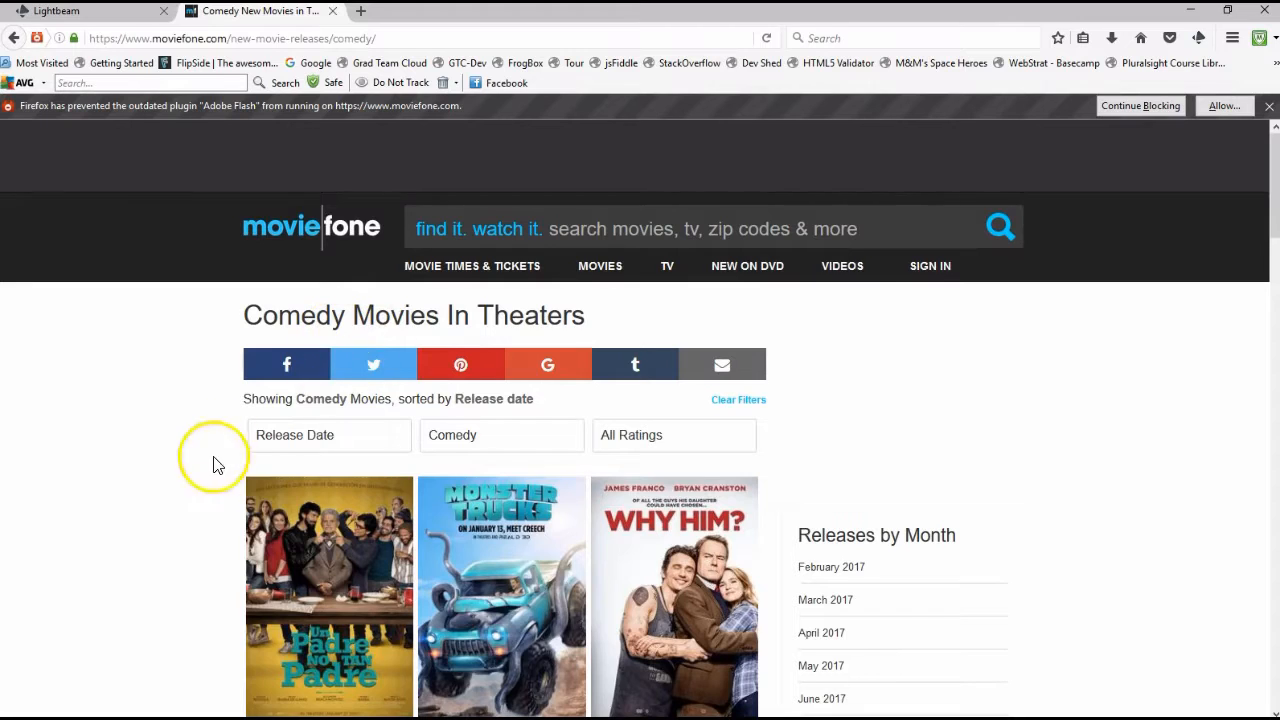
# Browse Moviefone's Comedy Movies In Theaters listings through the July 2016 releases and back to the beginning of the page.
pyautogui.scroll(-5, 171, 534)
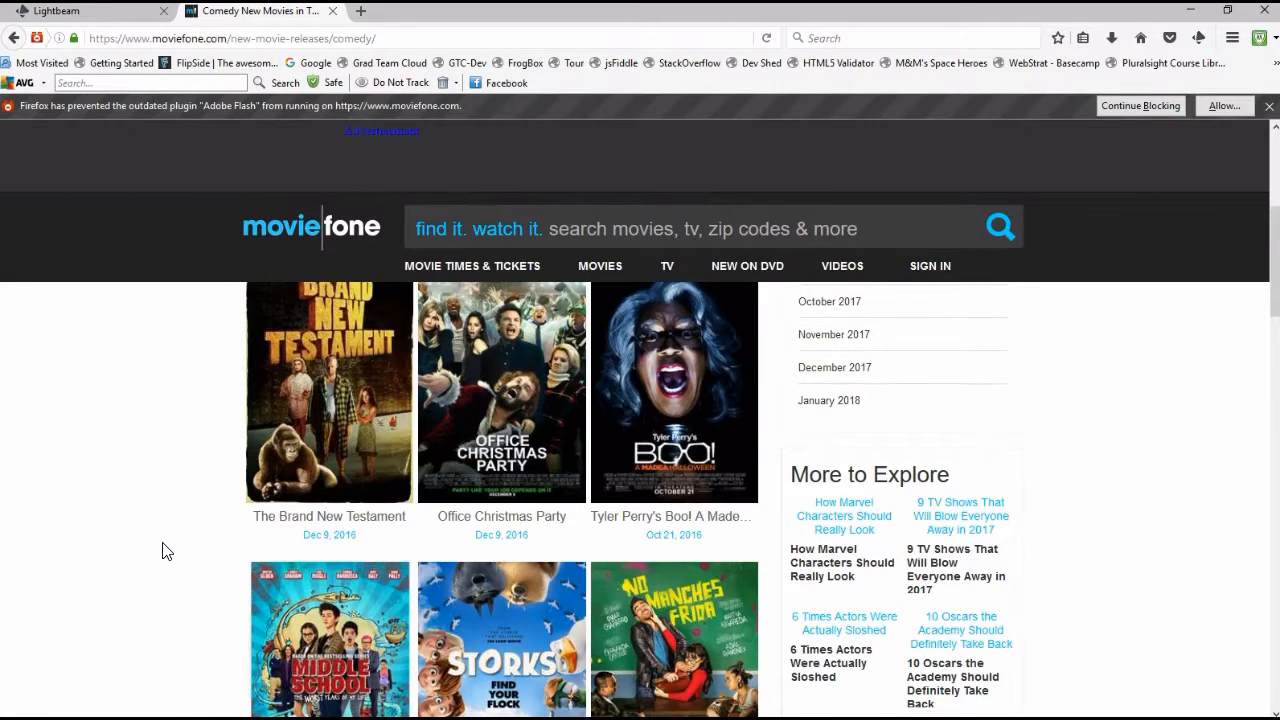
pyautogui.scroll(3, 166, 551)
pyautogui.scroll(3, 166, 551)
pyautogui.click(191, 545)
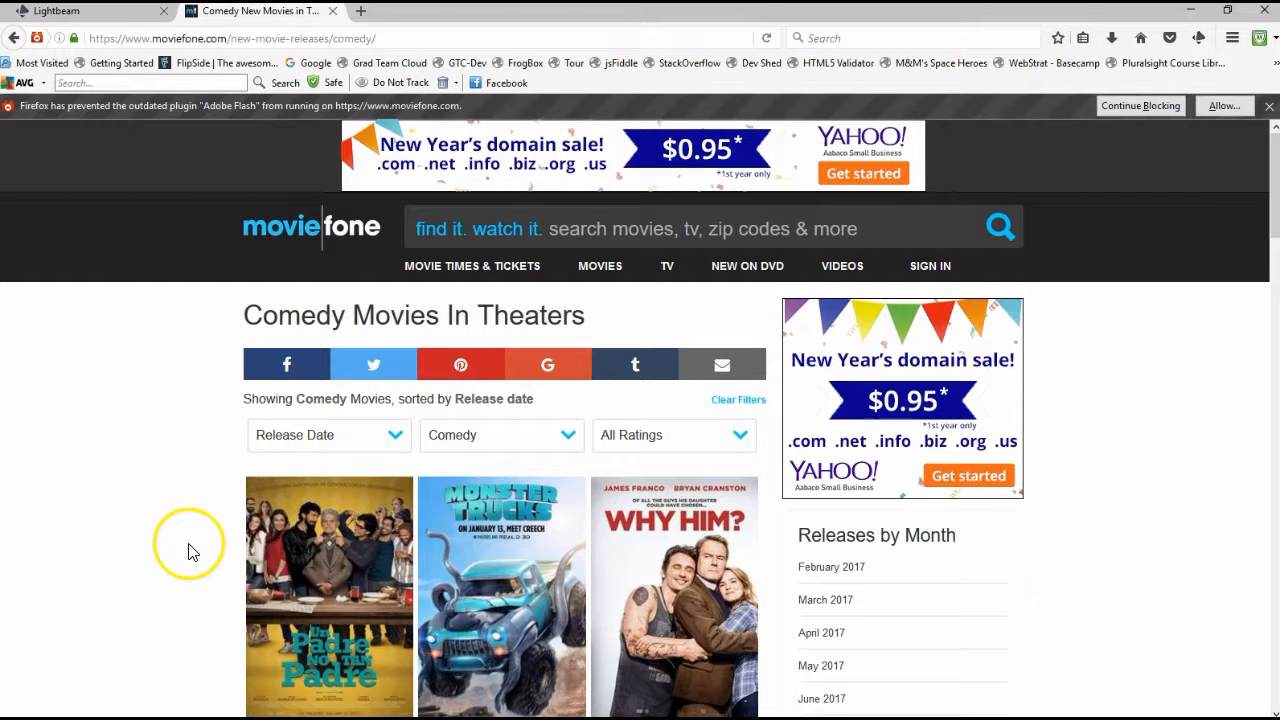
pyautogui.scroll(-3, 509, 563)
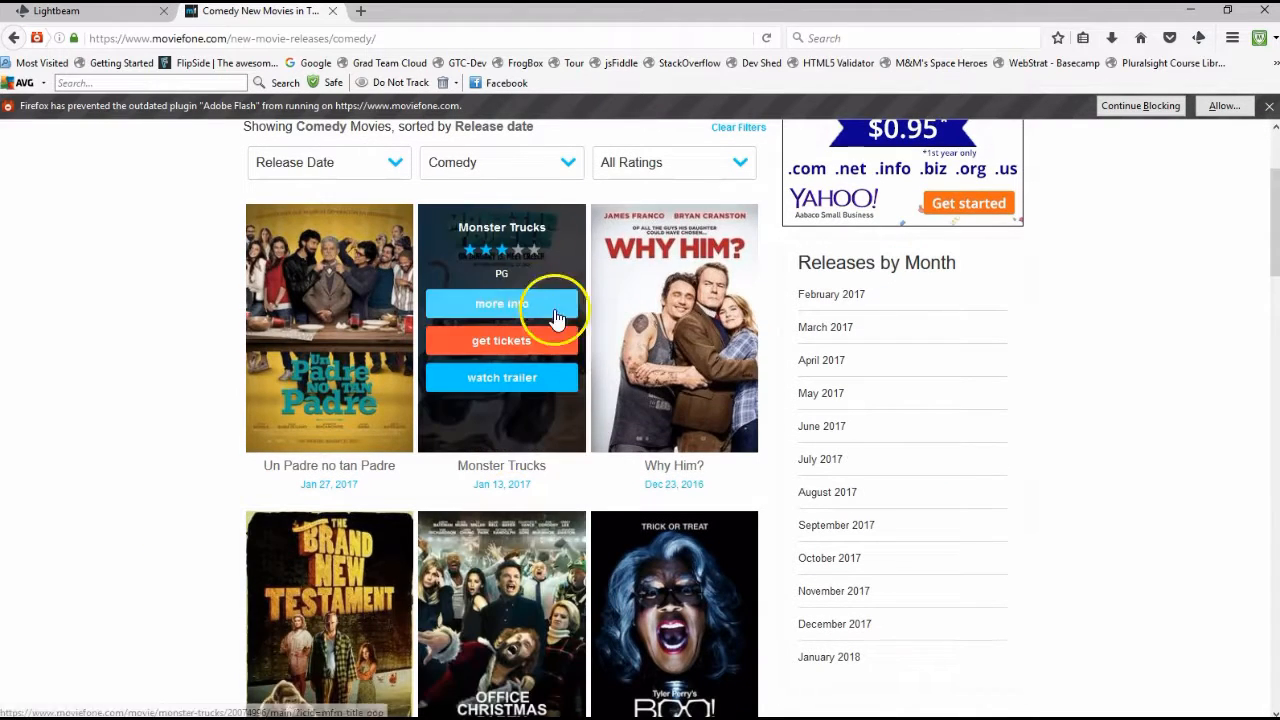
pyautogui.scroll(-2, 495, 545)
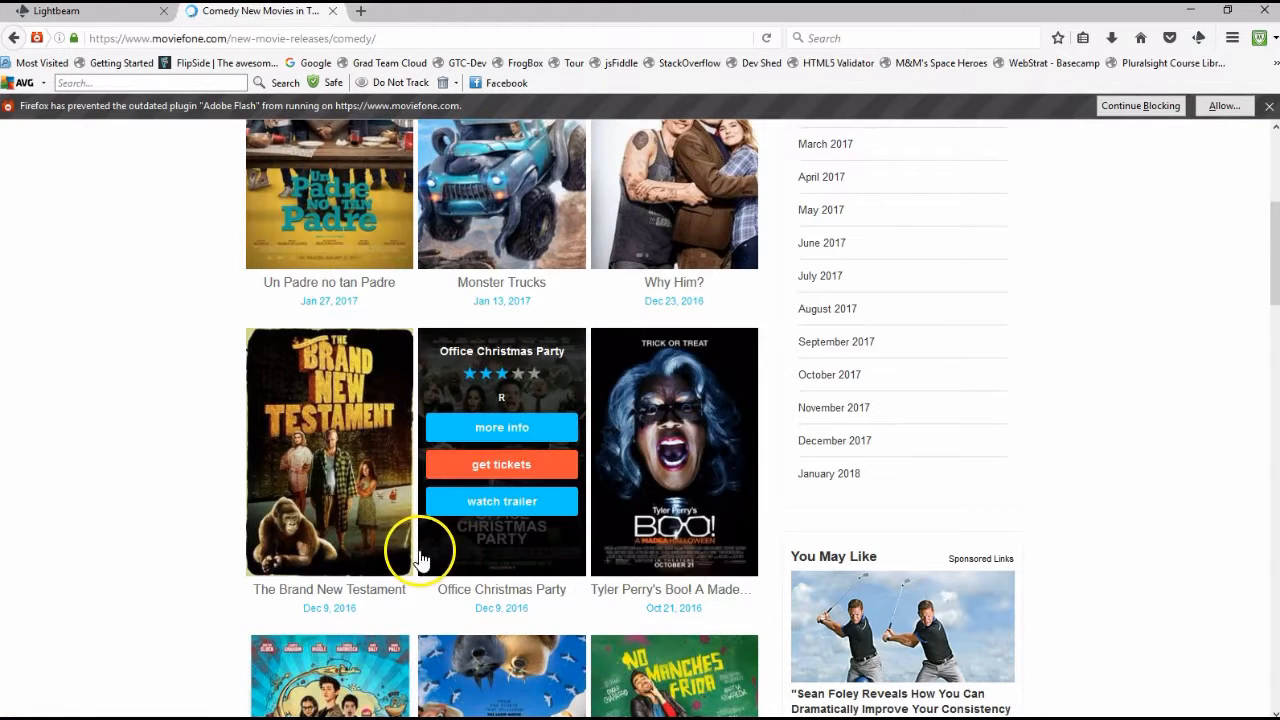
pyautogui.scroll(-2, 177, 580)
pyautogui.scroll(-2, 177, 580)
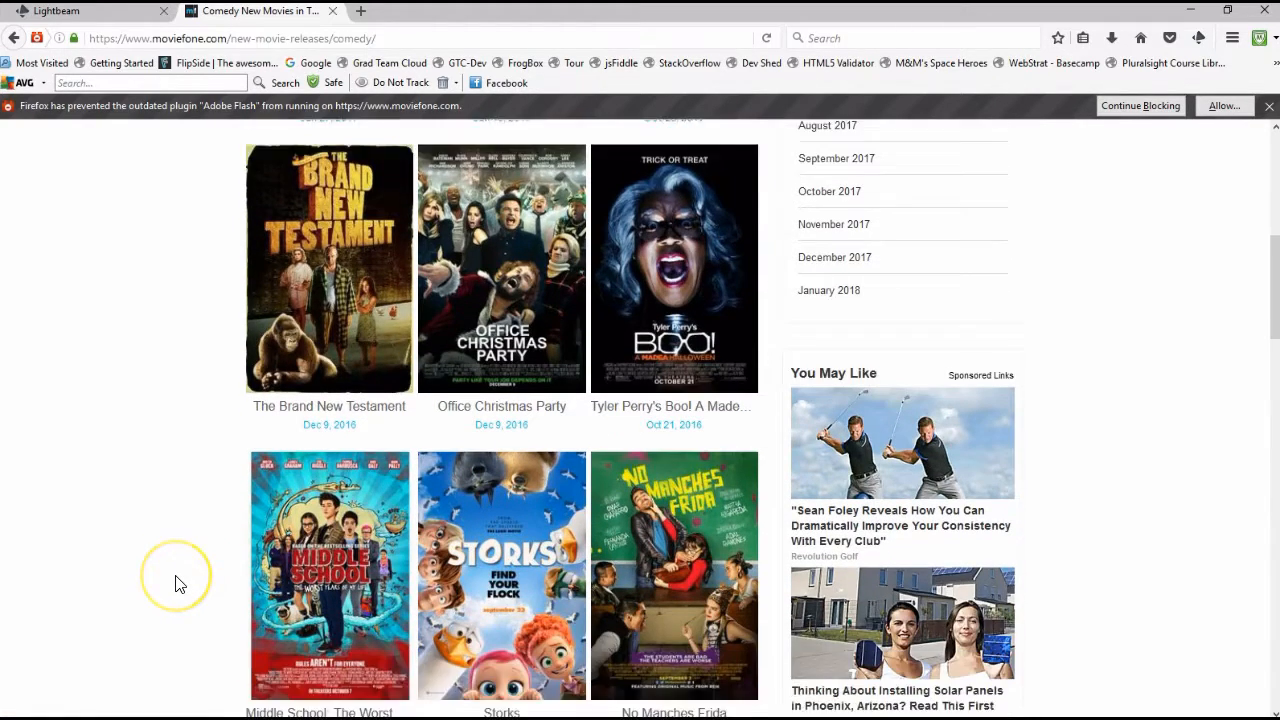
pyautogui.scroll(-2, 177, 584)
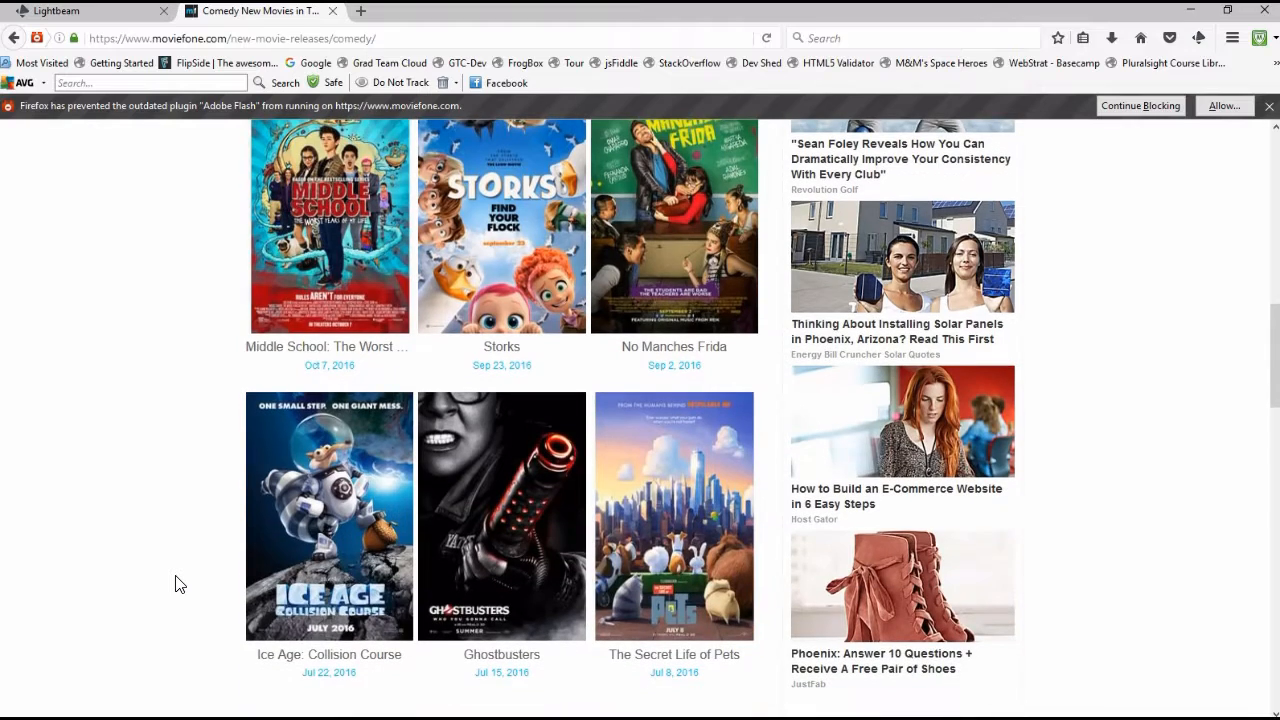
pyautogui.scroll(10, 177, 572)
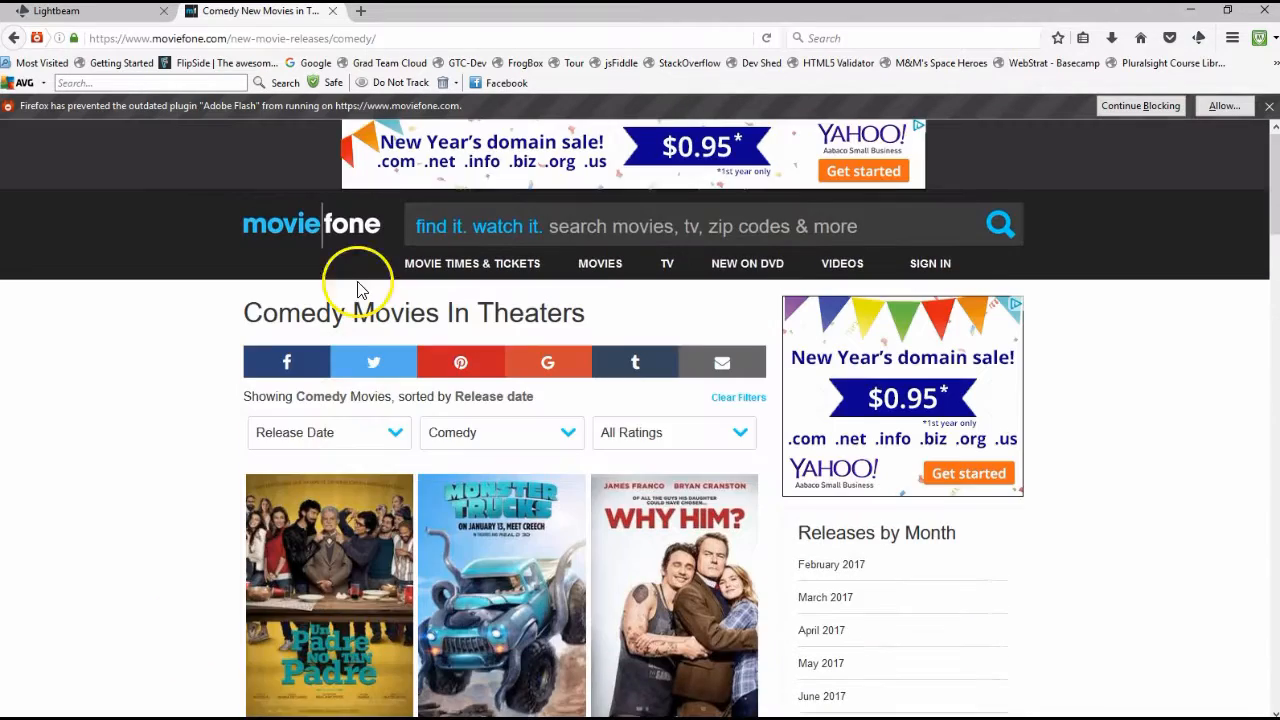
# Return to the Google results and search for "nearest starbucks to my location", using the suggested spelling correction.
pyautogui.click(14, 38)
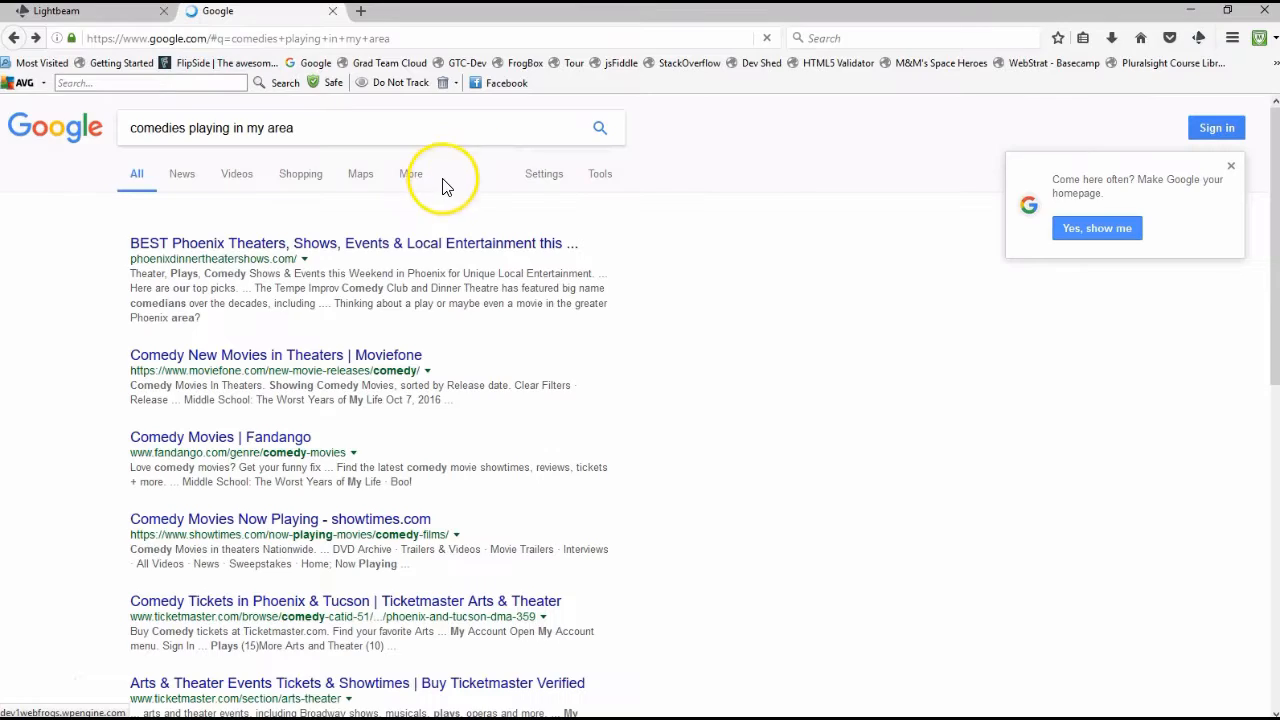
pyautogui.click(223, 129)
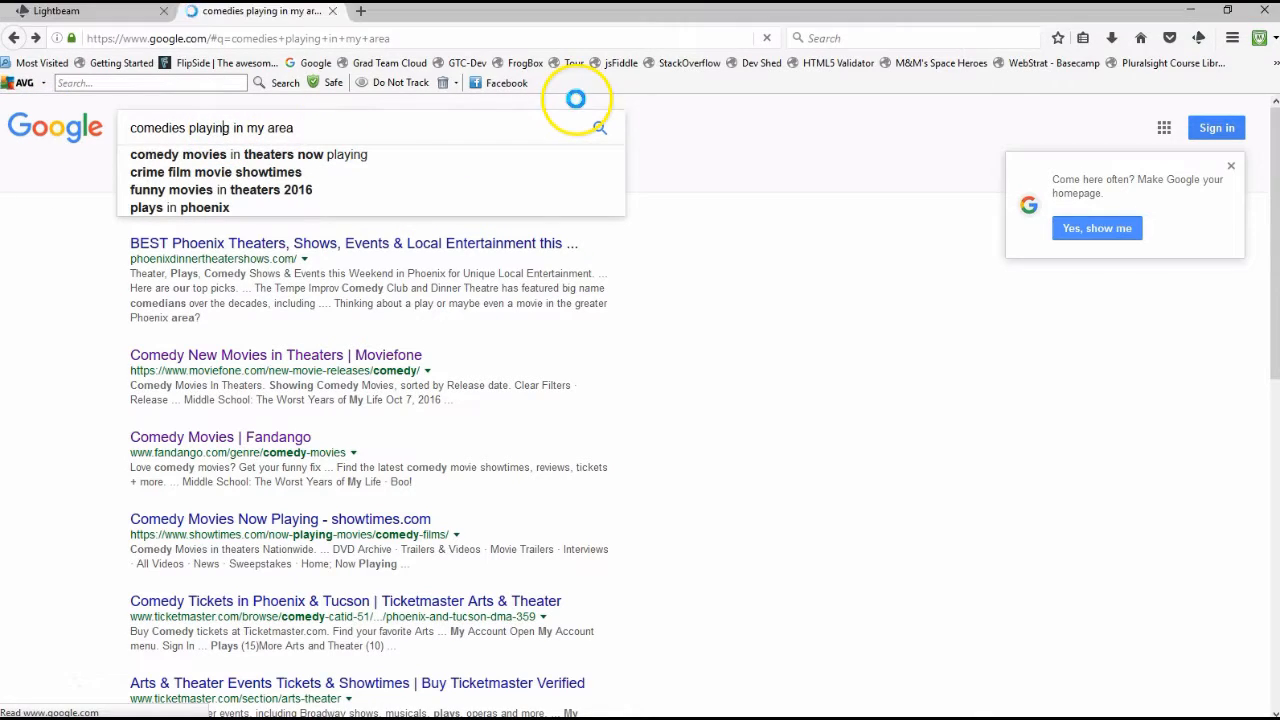
pyautogui.hotkey('ctrl', 'a')
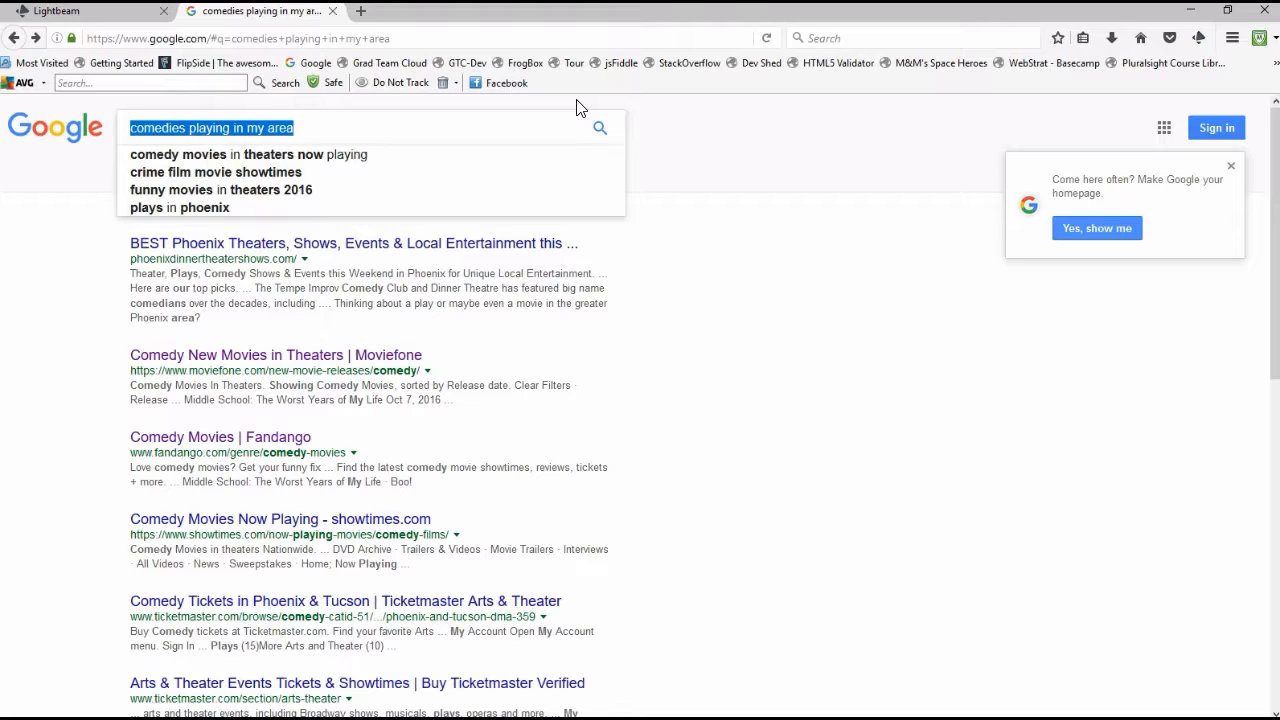
pyautogui.write('nea')
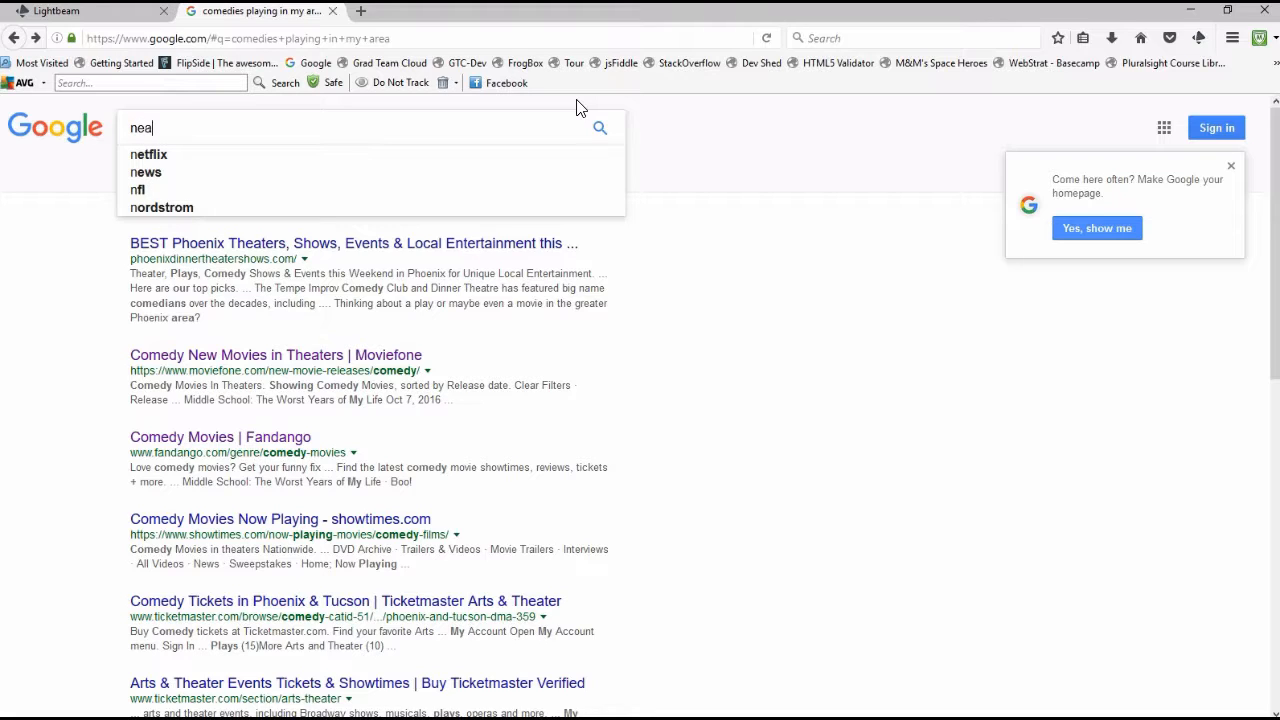
pyautogui.write('rest sta')
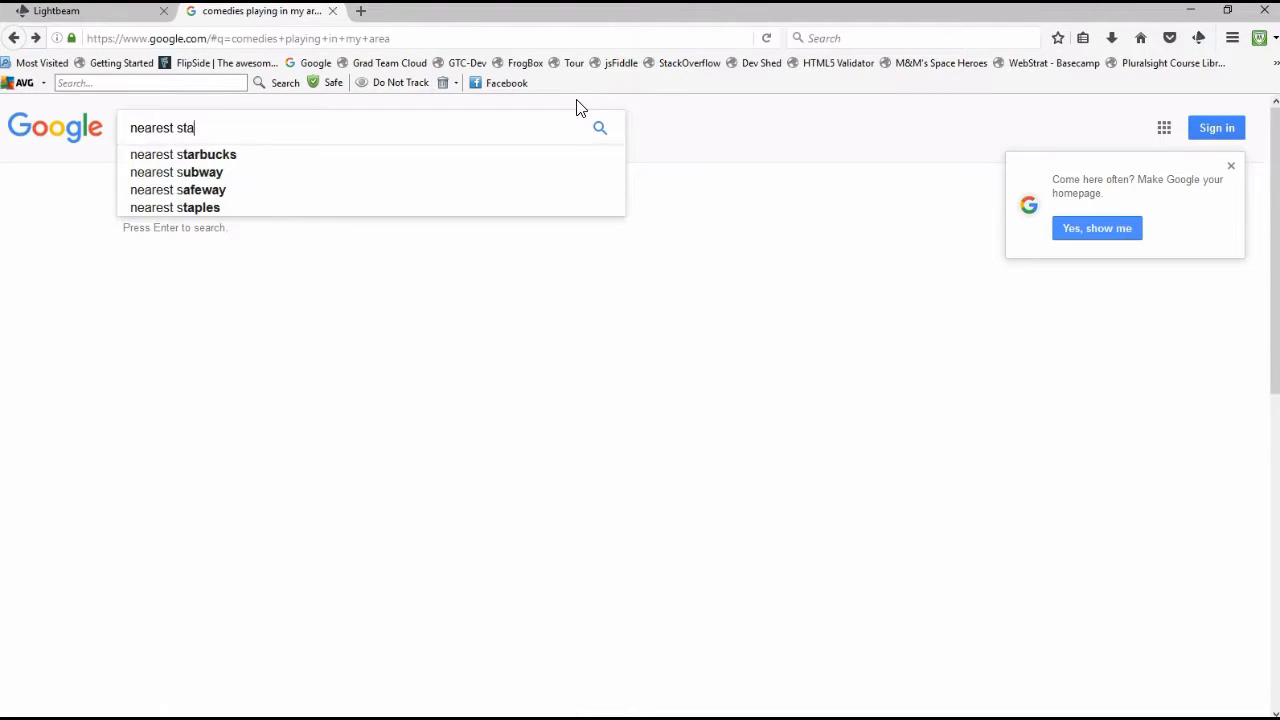
pyautogui.write('rbu')
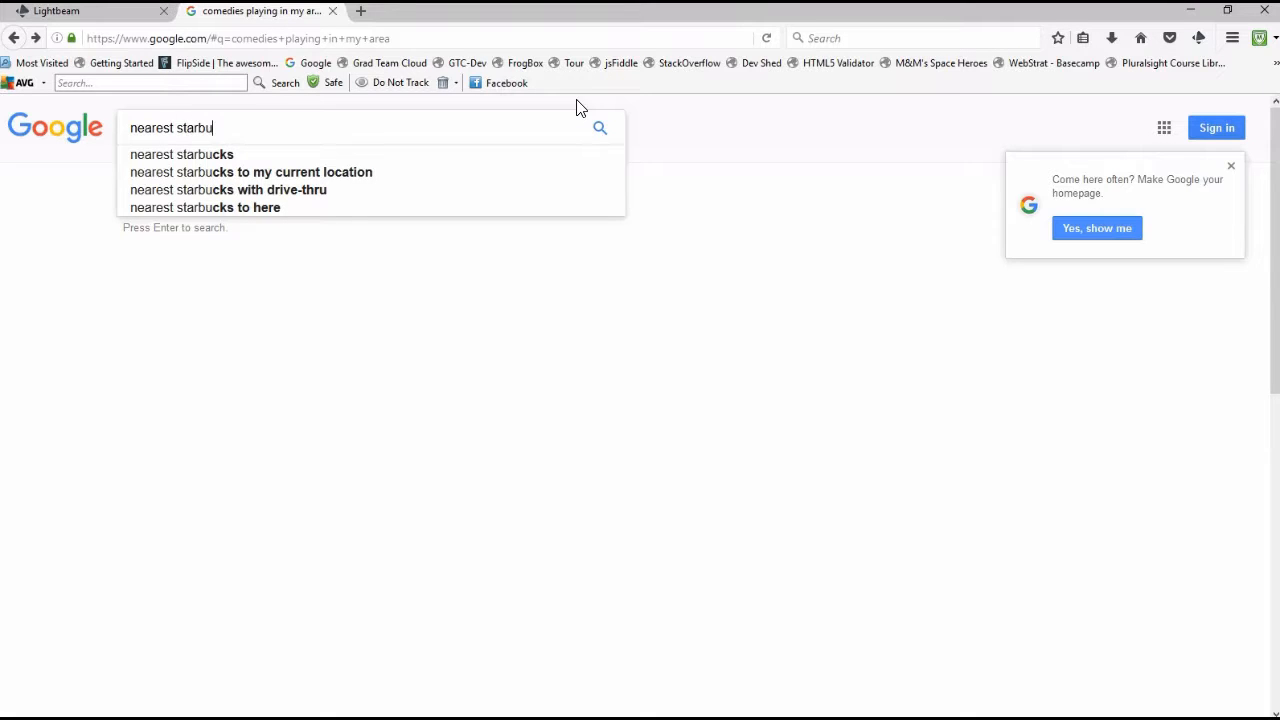
pyautogui.write('cks to my lo')
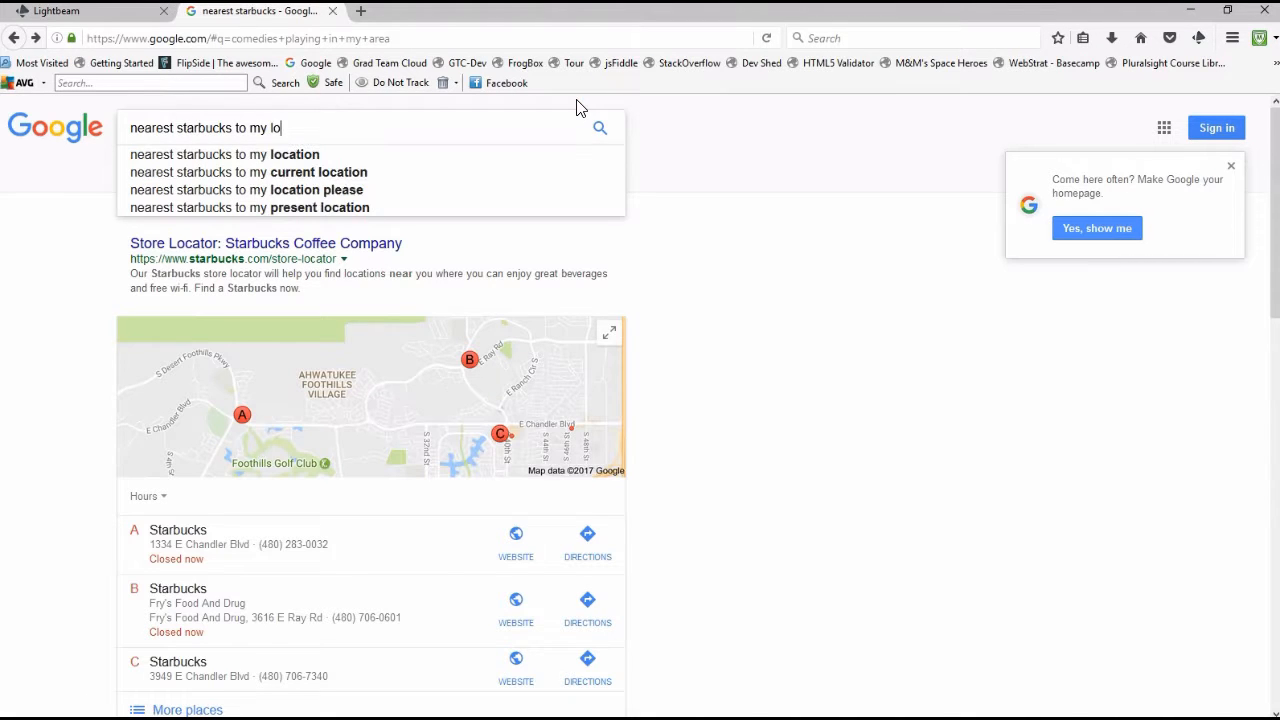
pyautogui.write('caio')
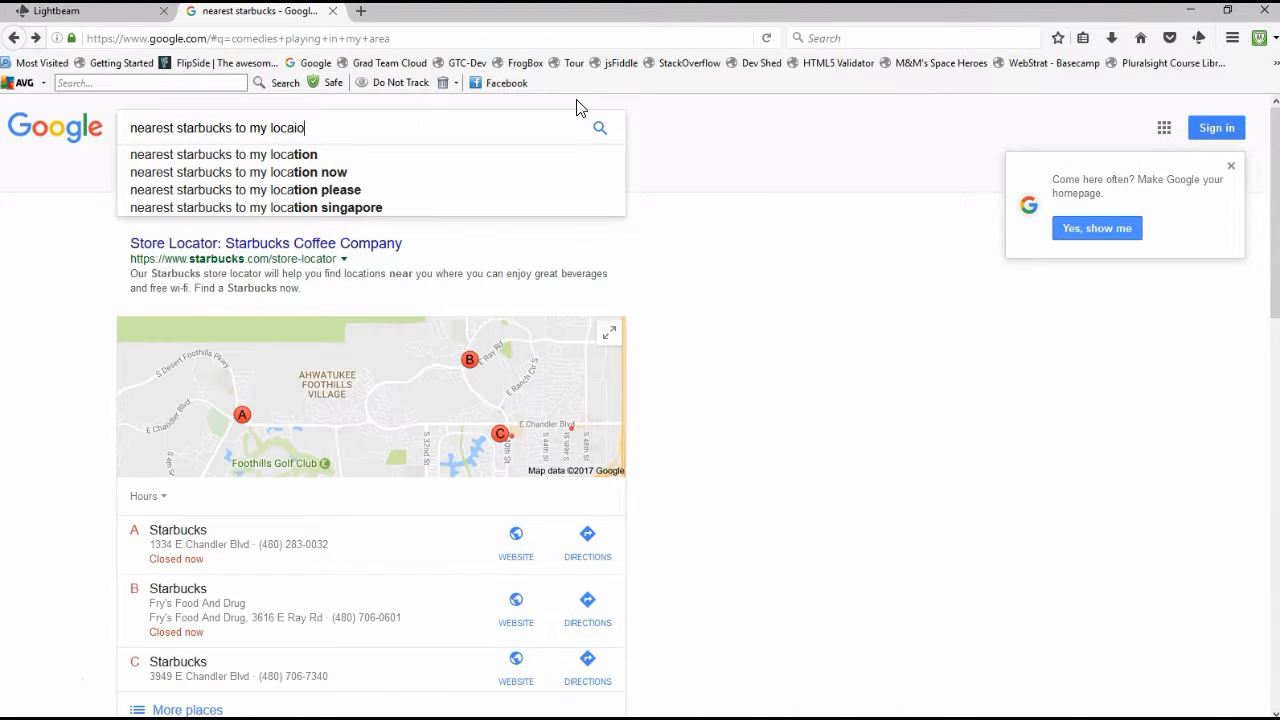
pyautogui.write('n')
pyautogui.press('Return')
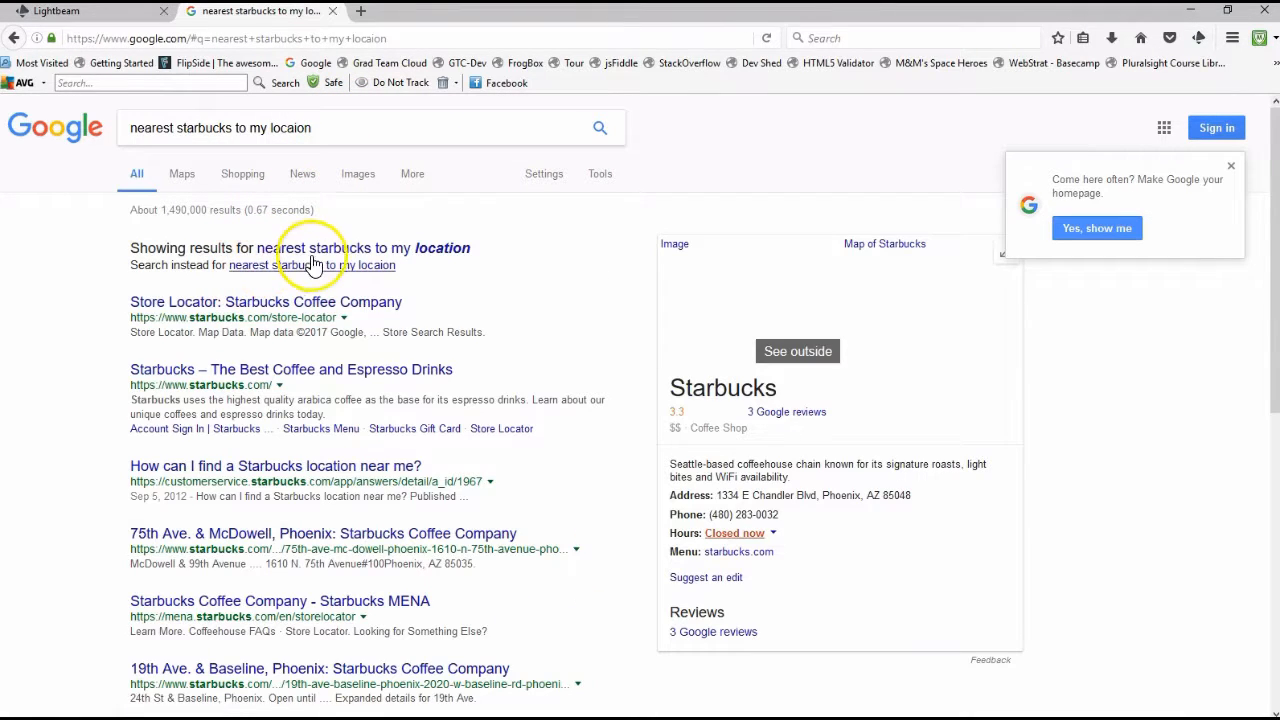
pyautogui.click(372, 250)
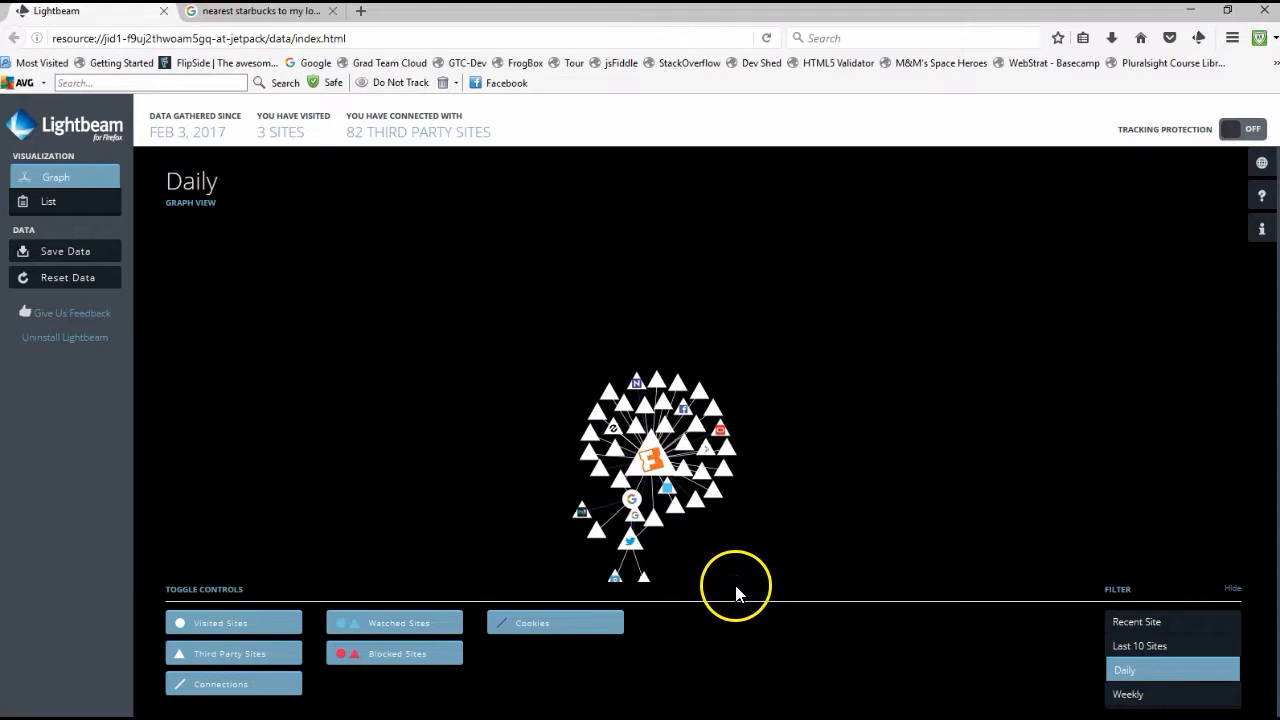
# Enlarge Lightbeam's daily graph to examine the connections between visited and third-party sites and the Watched Sites control.
pyautogui.scroll(2, 712, 530)
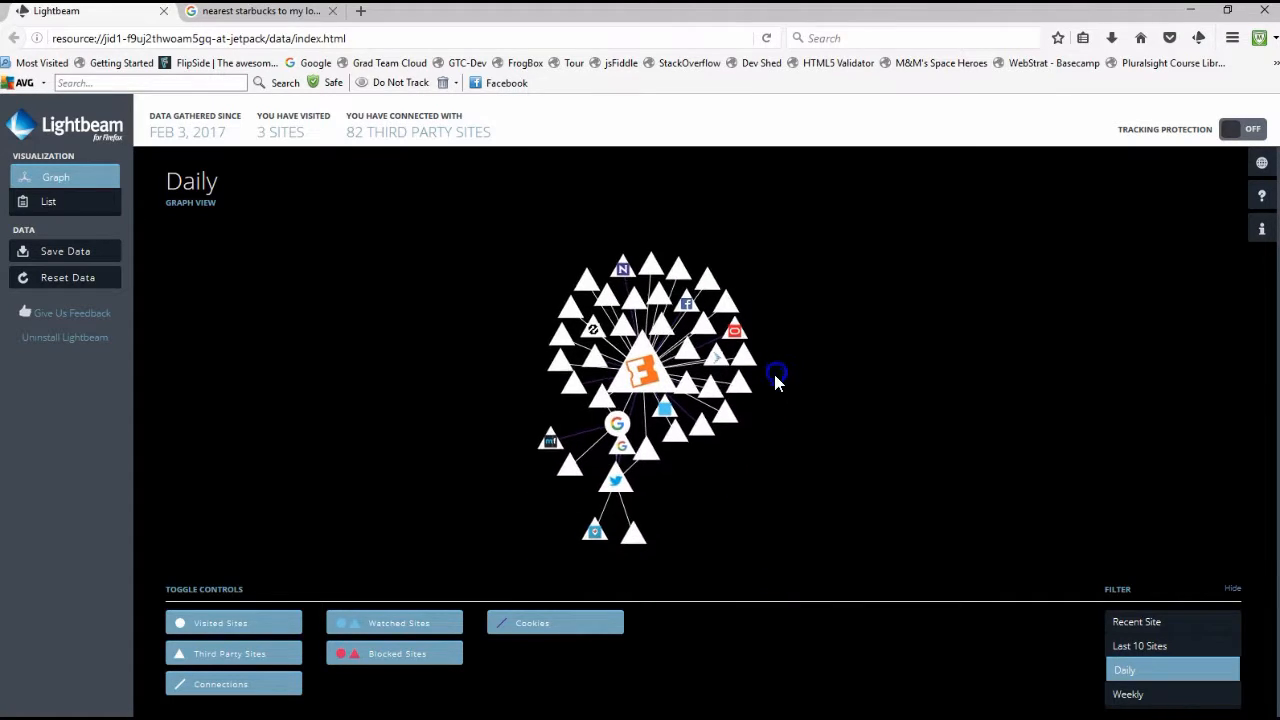
pyautogui.scroll(2, 727, 428)
pyautogui.scroll(2, 689, 455)
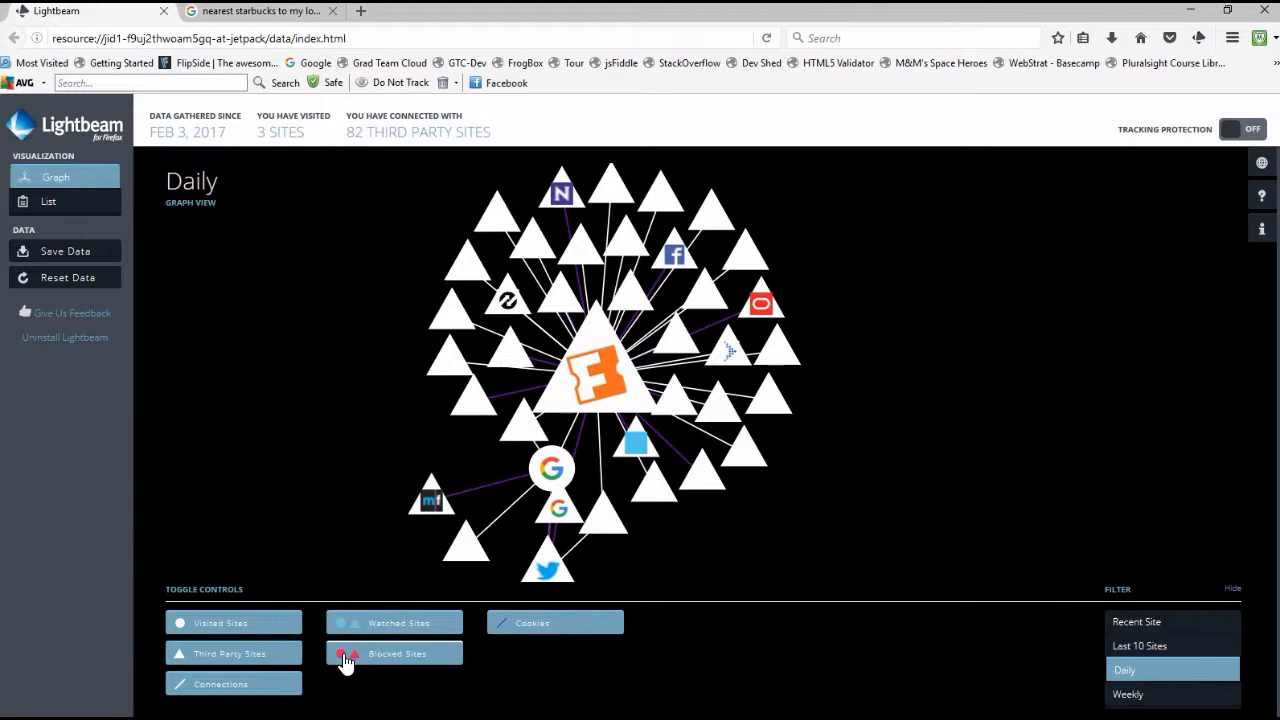
pyautogui.click(392, 635)
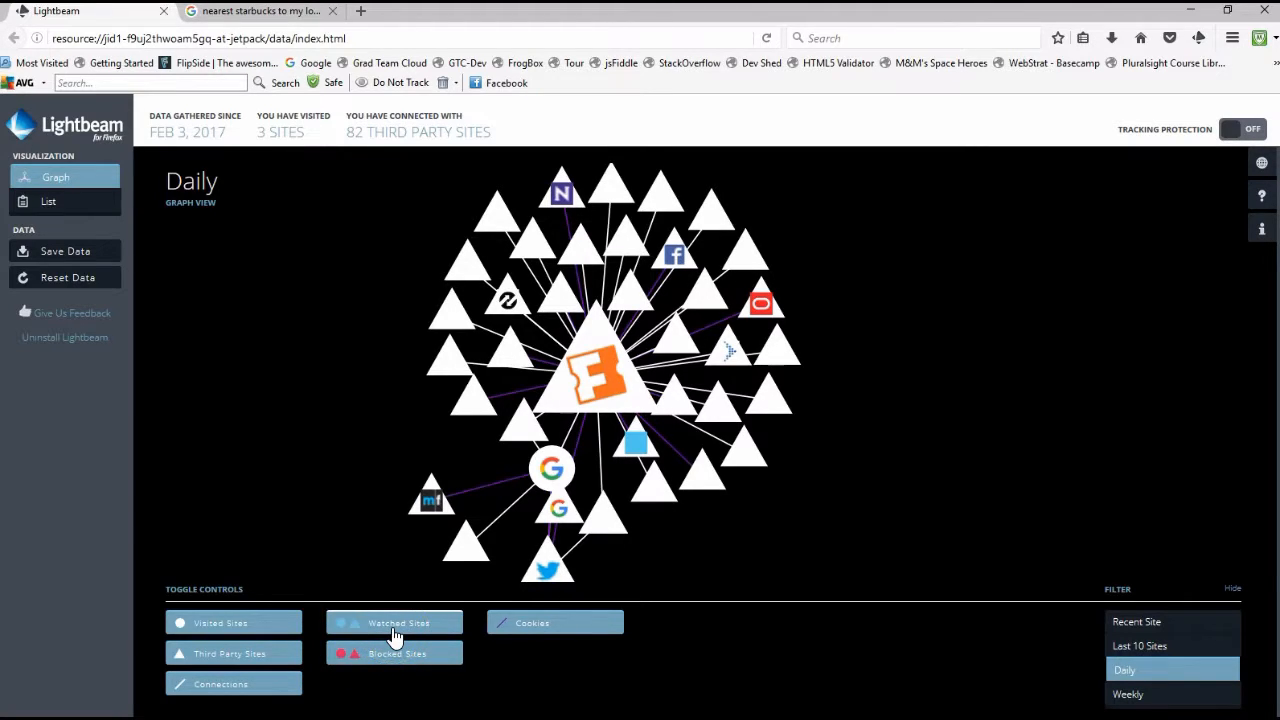
# Examine the cookie connections and the third-party sites linked to fandango.com in Lightbeam's daily graph.
pyautogui.click(528, 620)
pyautogui.click(505, 511)
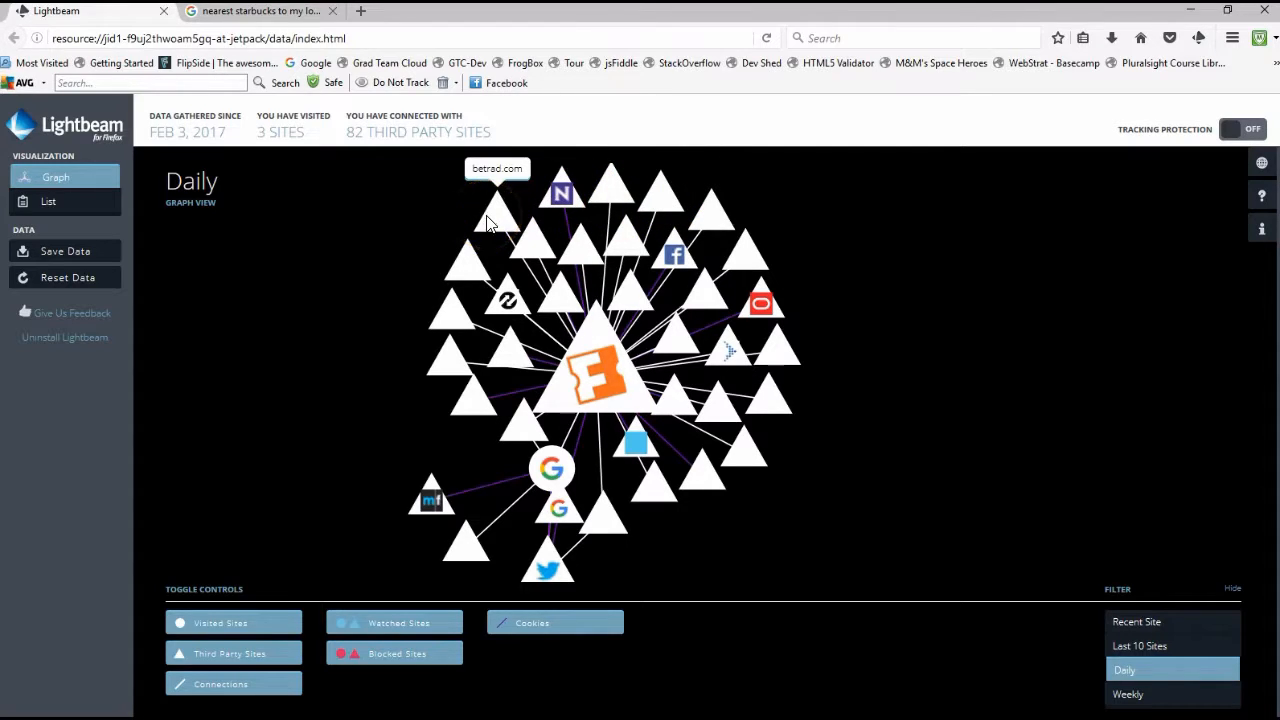
pyautogui.click(620, 249)
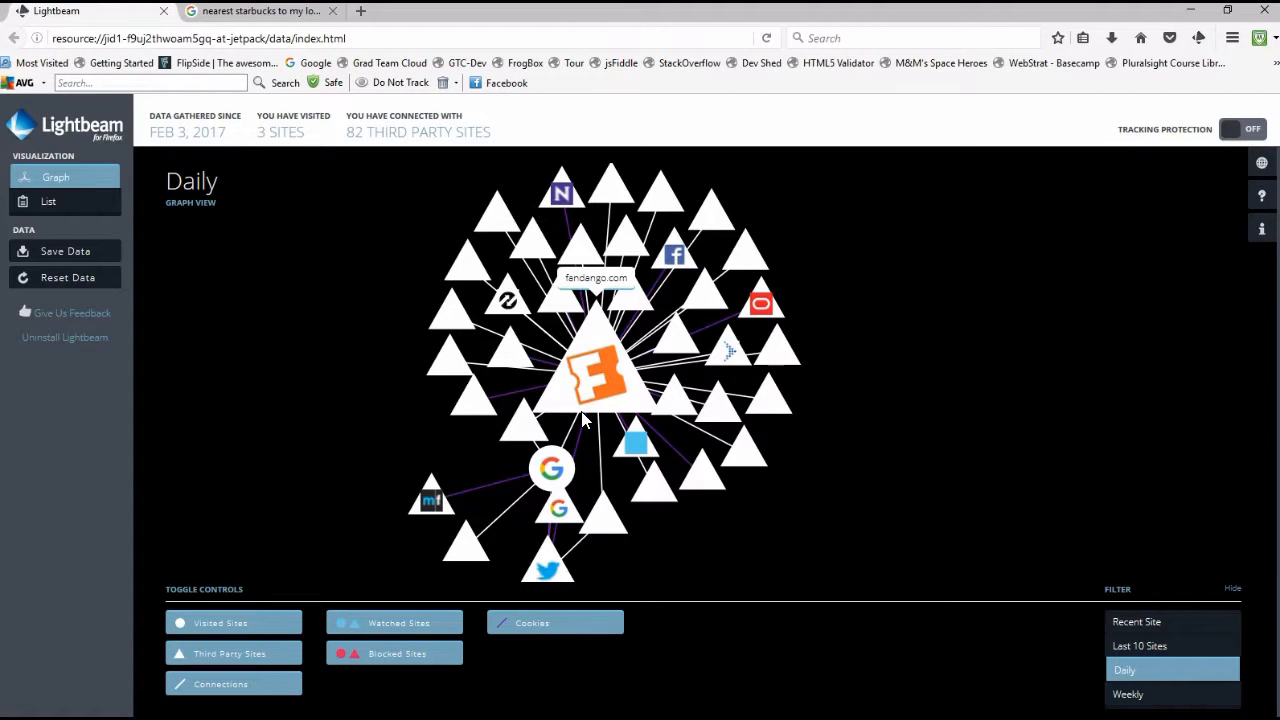
pyautogui.click(192, 448)
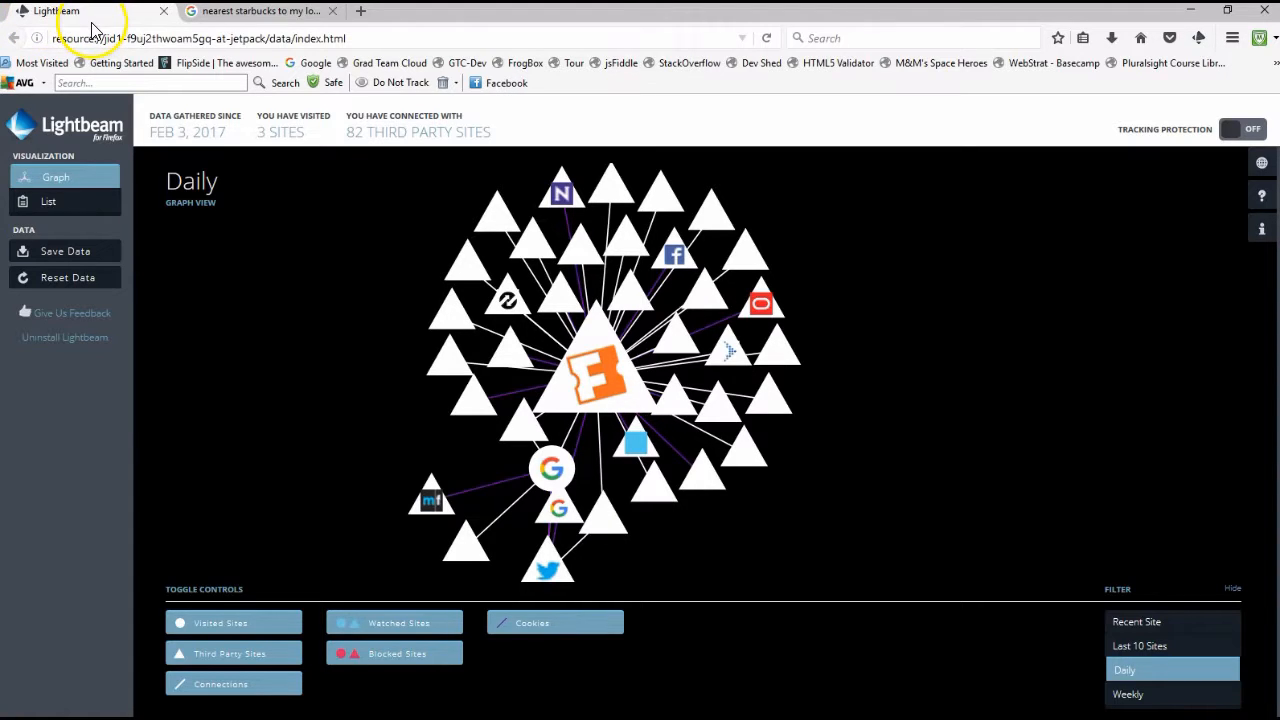
# Switch to a new Chrome window, maximize it and place the cursor in its address bar.
pyautogui.moveTo(736, 365)
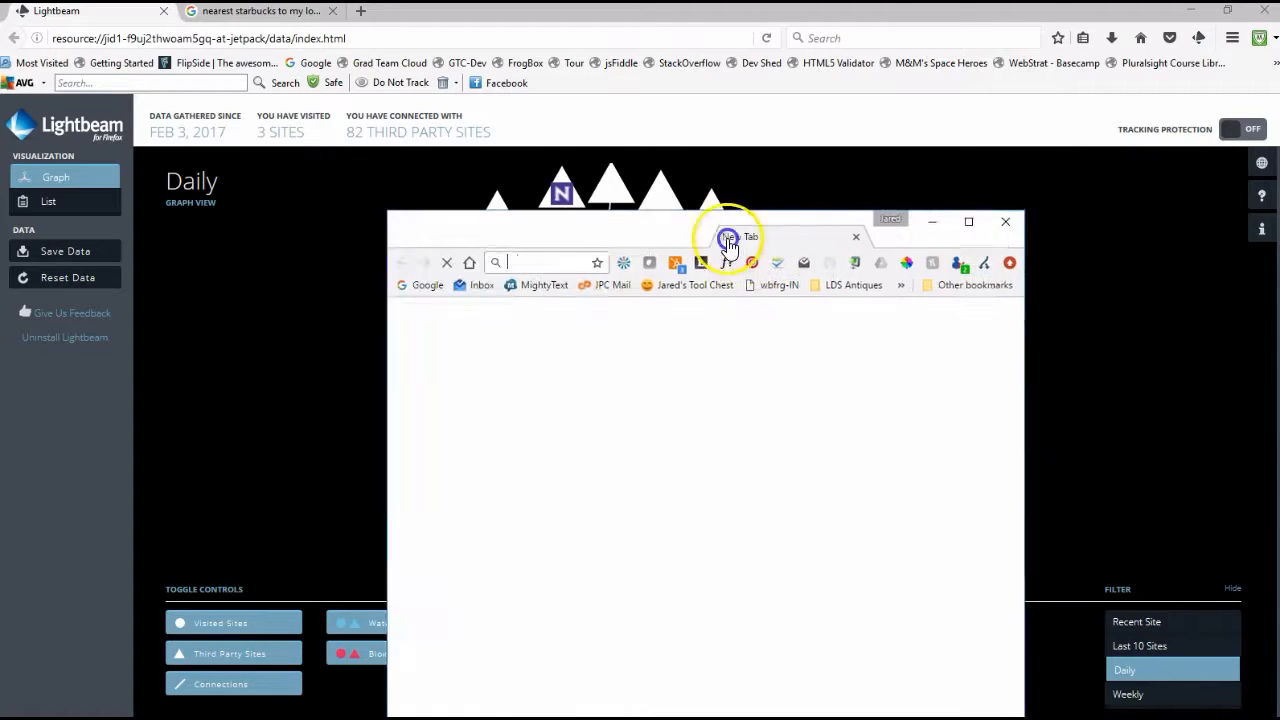
pyautogui.moveTo(729, 237); pyautogui.dragTo(623, 137)
pyautogui.doubleClick(623, 137)
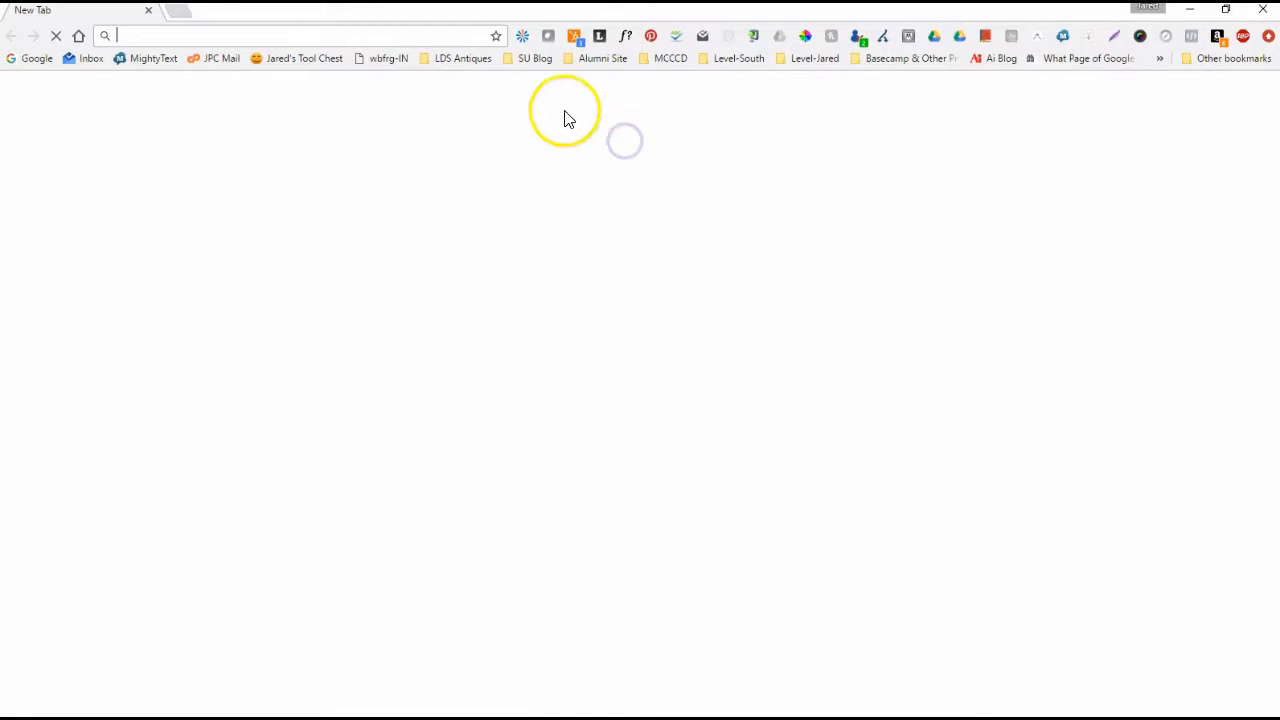
pyautogui.click(234, 36)
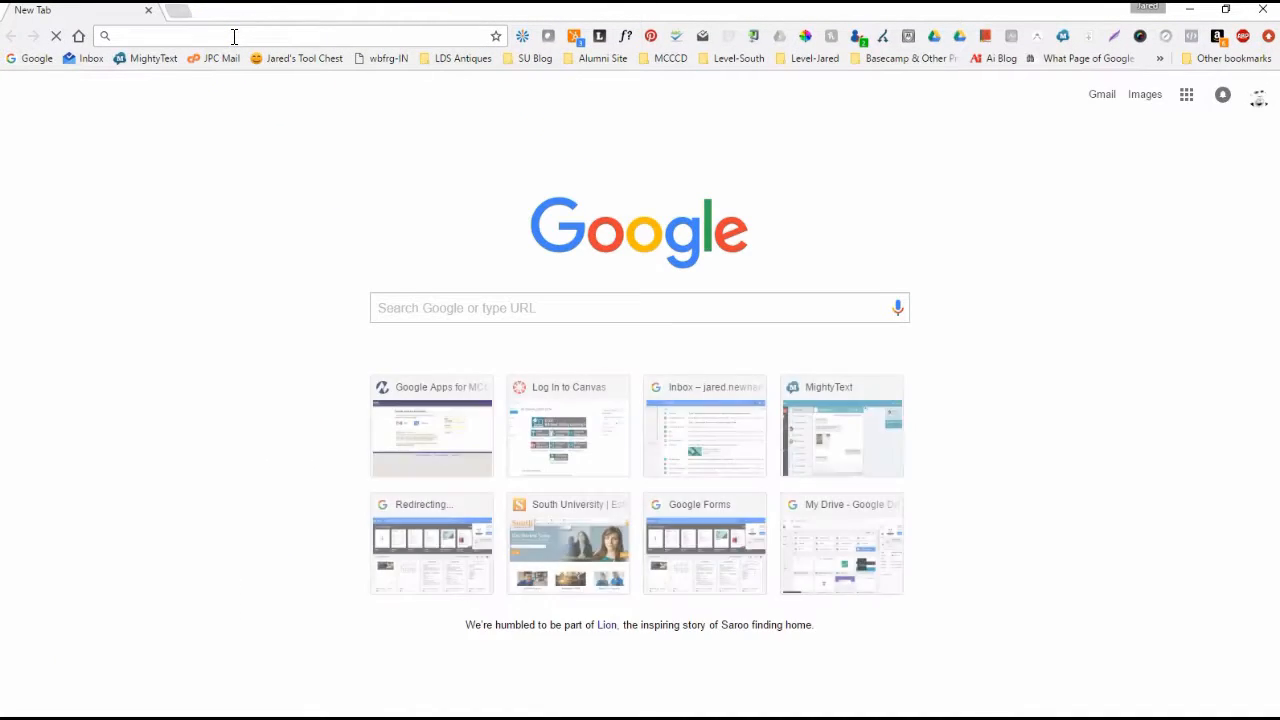
# Open a new incognito window in Chrome to read its privacy notice, and close it.
pyautogui.click(1267, 37)
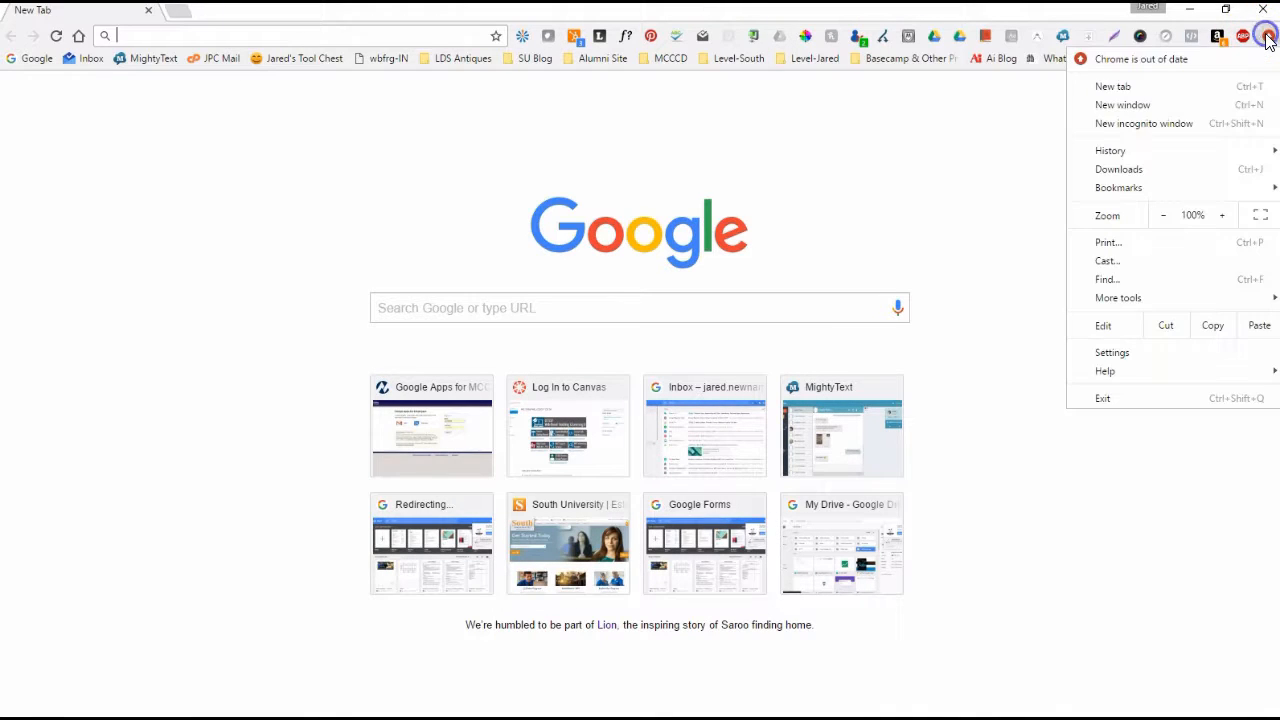
pyautogui.click(1127, 126)
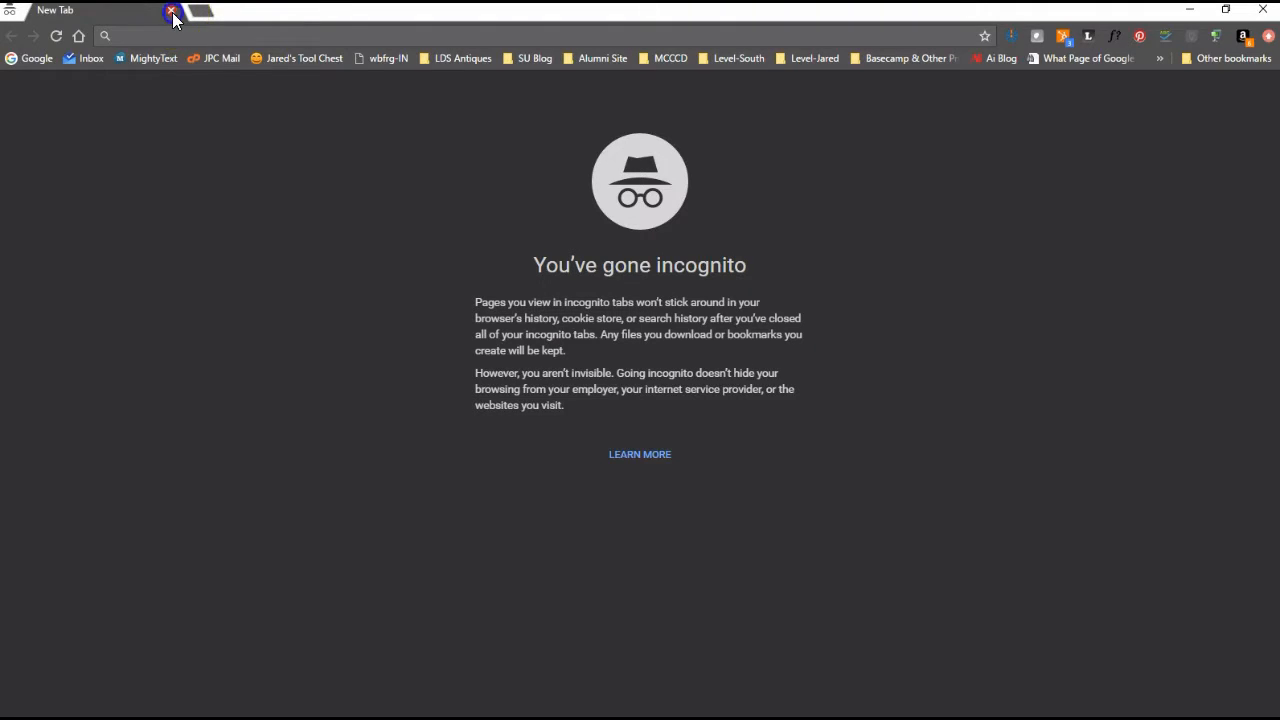
pyautogui.click(171, 12)
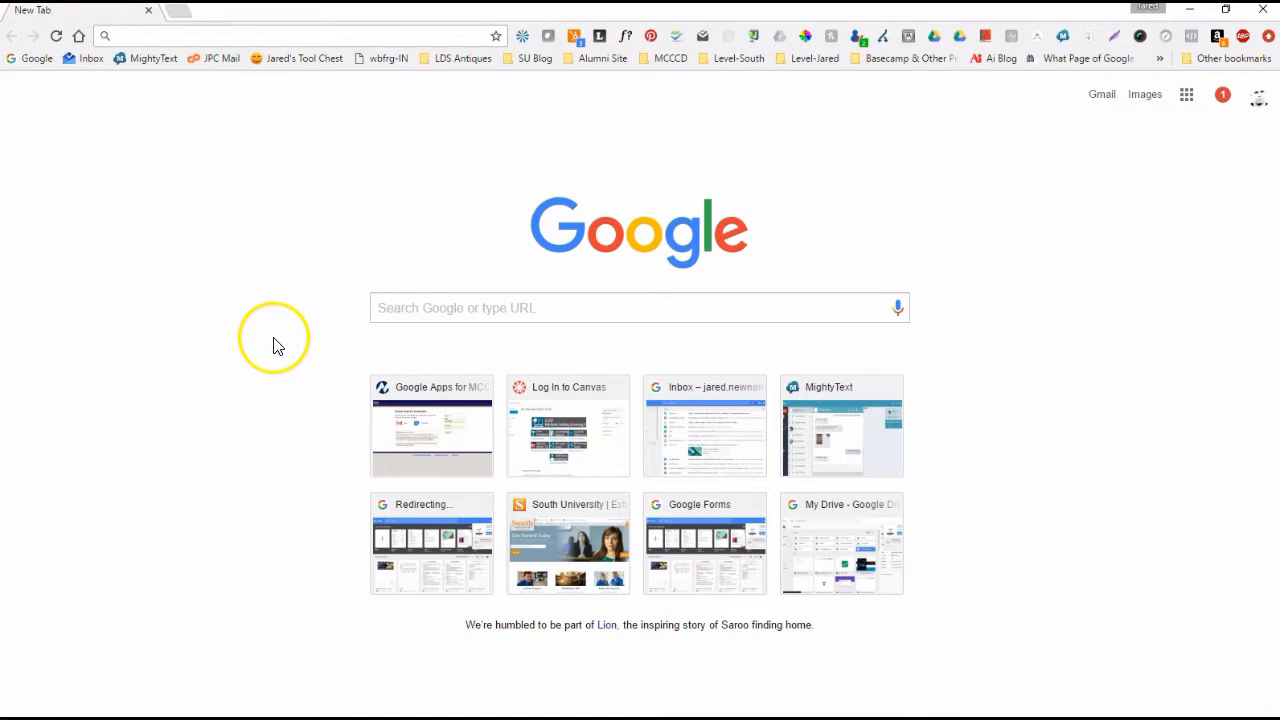